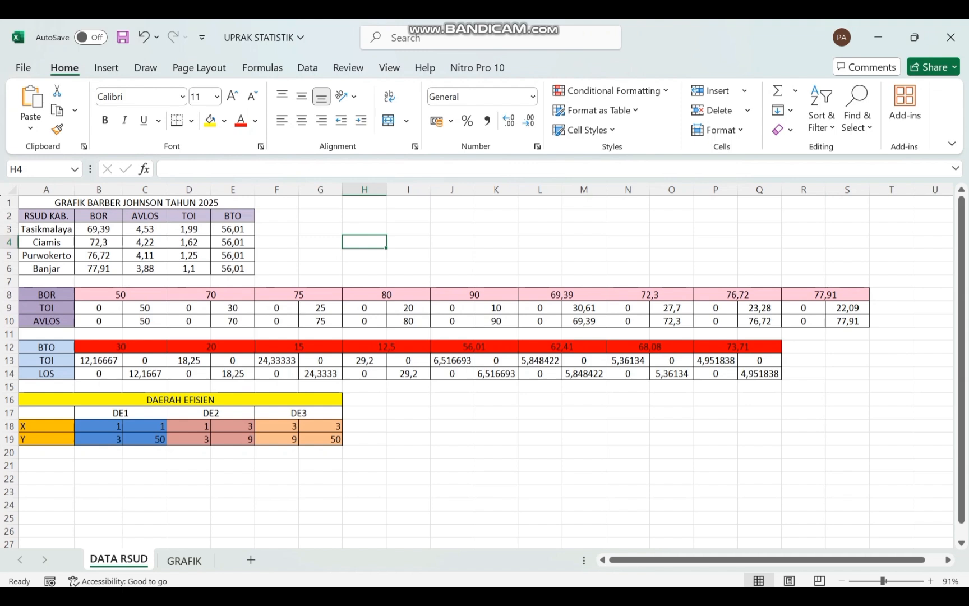
pyautogui.click(46, 321)
pyautogui.click(47, 308)
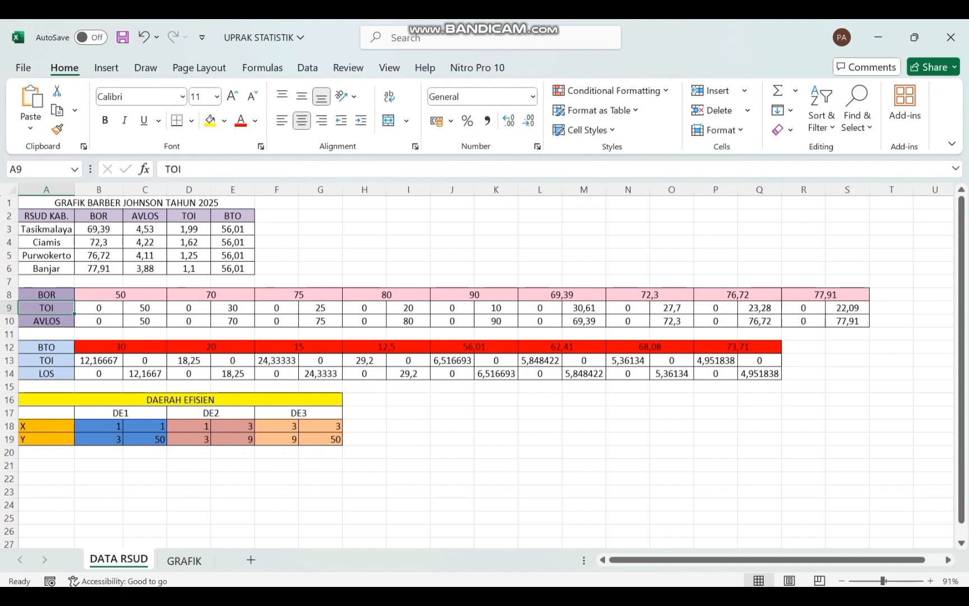
pyautogui.click(46, 321)
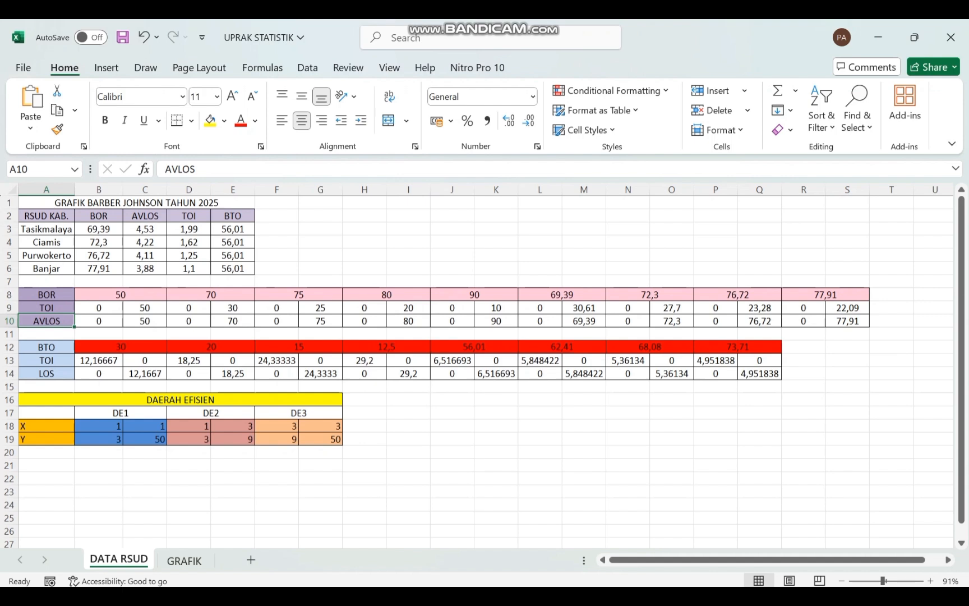
pyautogui.click(46, 295)
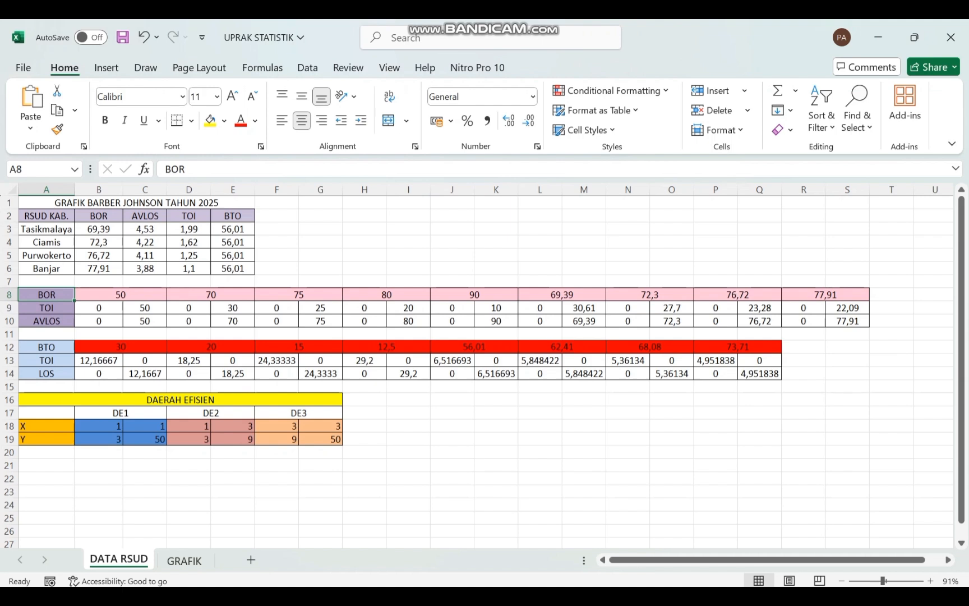
# Step: Enter the formula =100-L8 in cell M9 to calculate TOI for the 69,39 BOR column
pyautogui.click(561, 294)
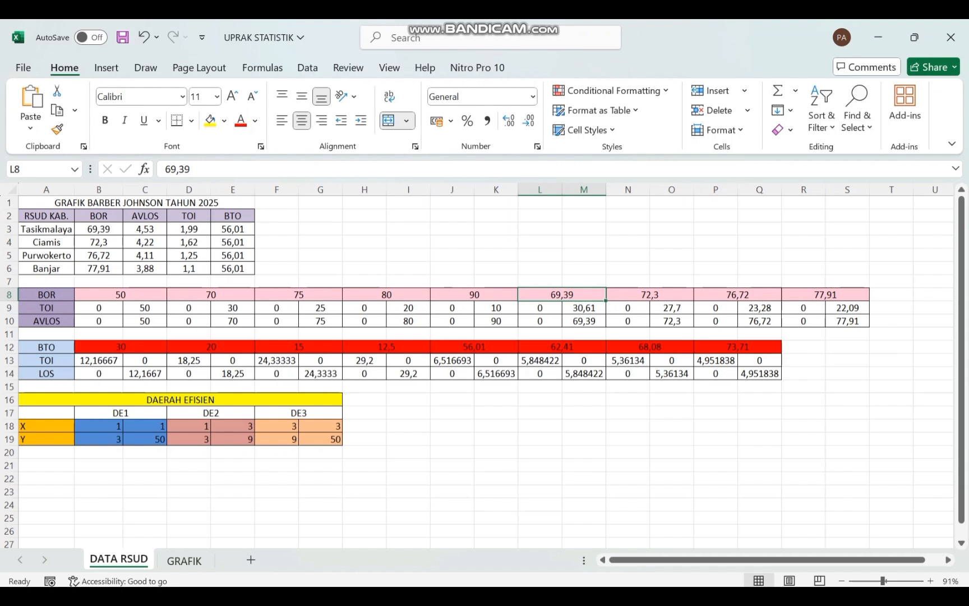
pyautogui.click(584, 307)
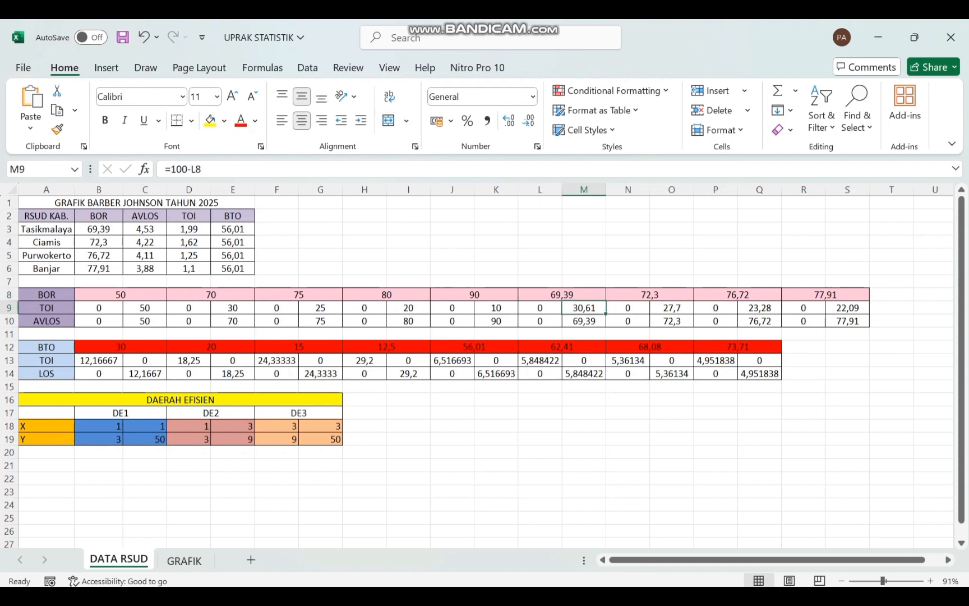
pyautogui.write('=')
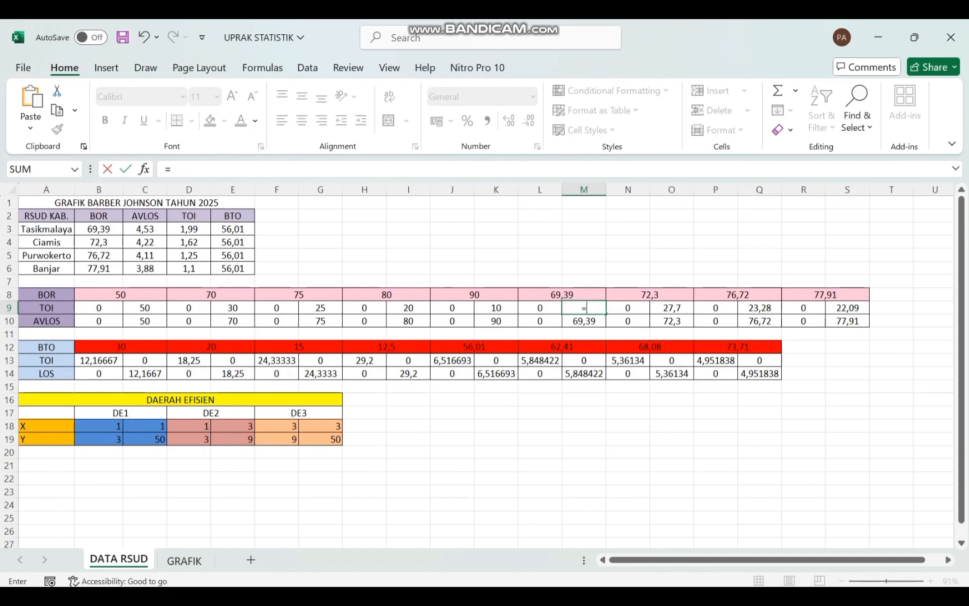
pyautogui.write('100-')
pyautogui.press('Up')
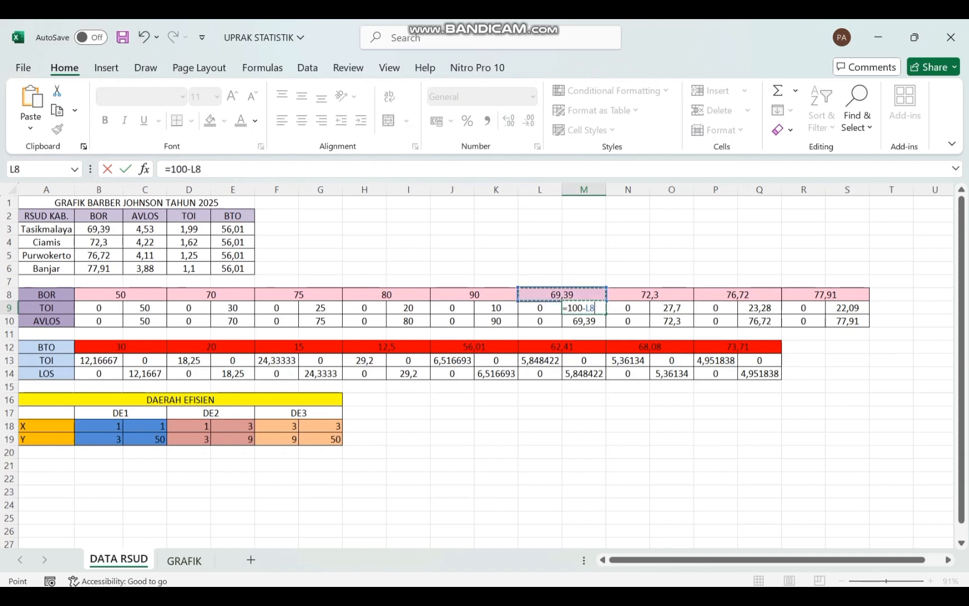
pyautogui.press('Return')
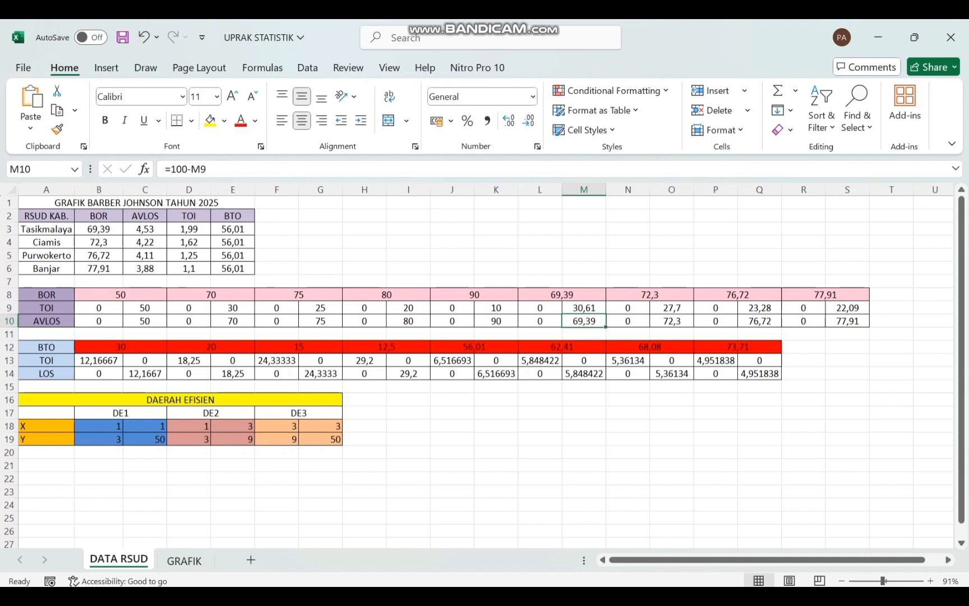
# Step: Enter the formula =100-M9 in cell M10 to calculate AVLOS for the same BOR column
pyautogui.write('=100-')
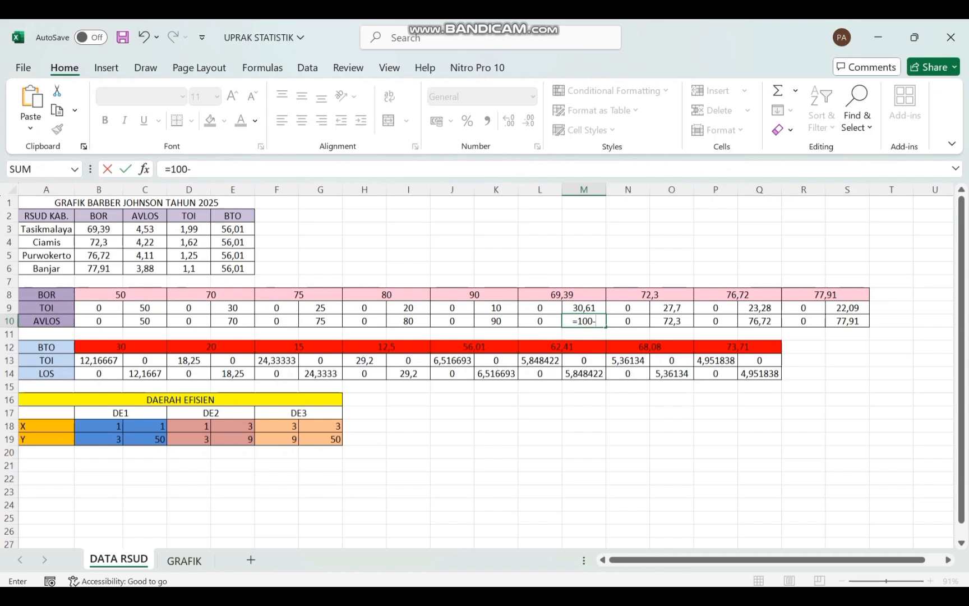
pyautogui.press('Up')
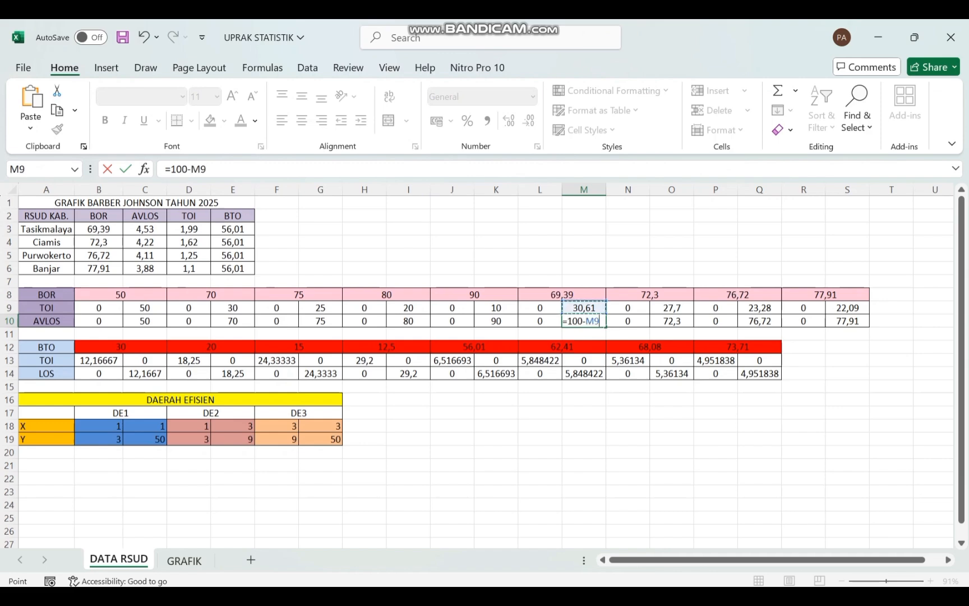
pyautogui.press('Return')
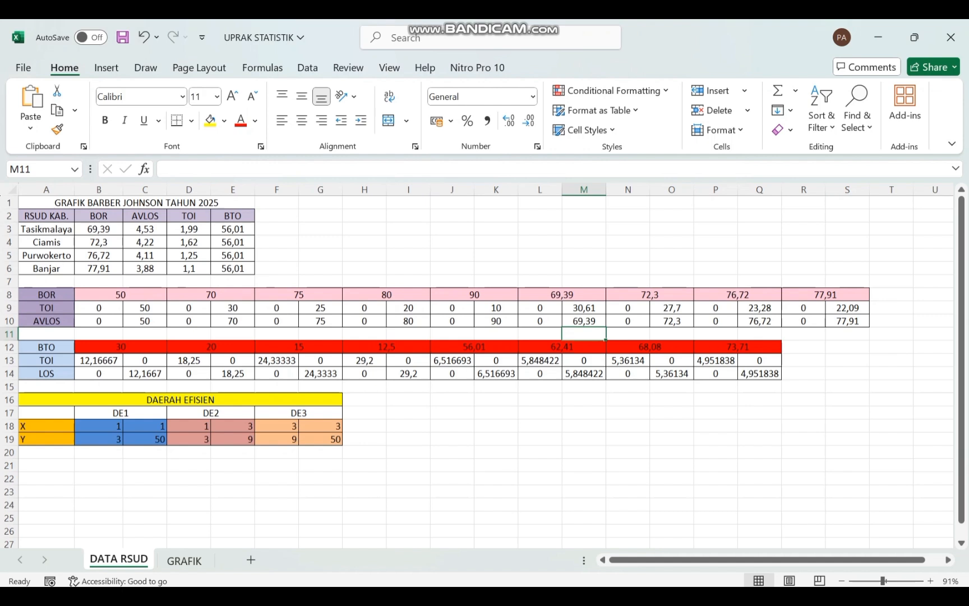
# Step: Examine the remaining hospital BOR values in row 8 and the BTO values across row 12
pyautogui.click(649, 295)
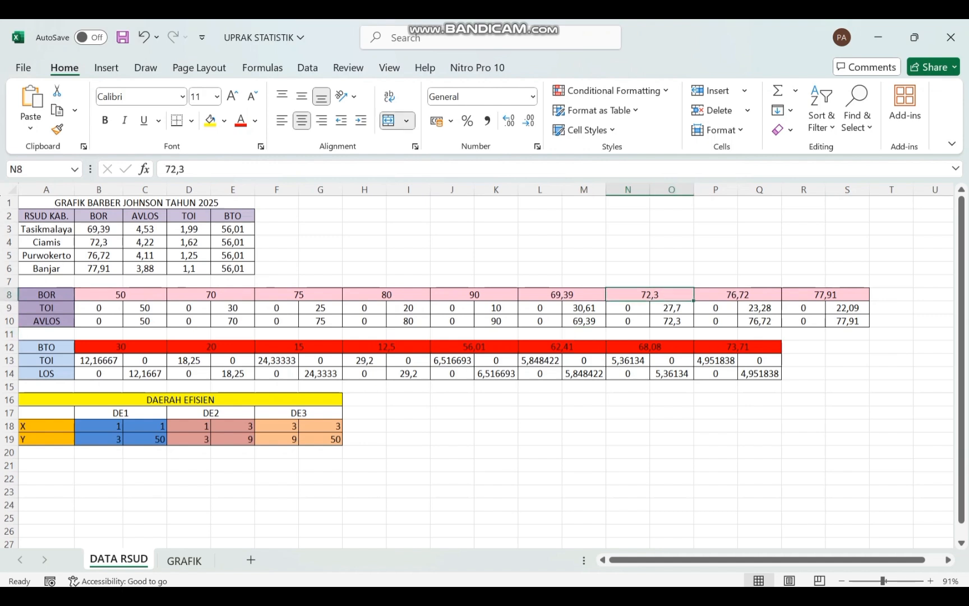
pyautogui.click(737, 295)
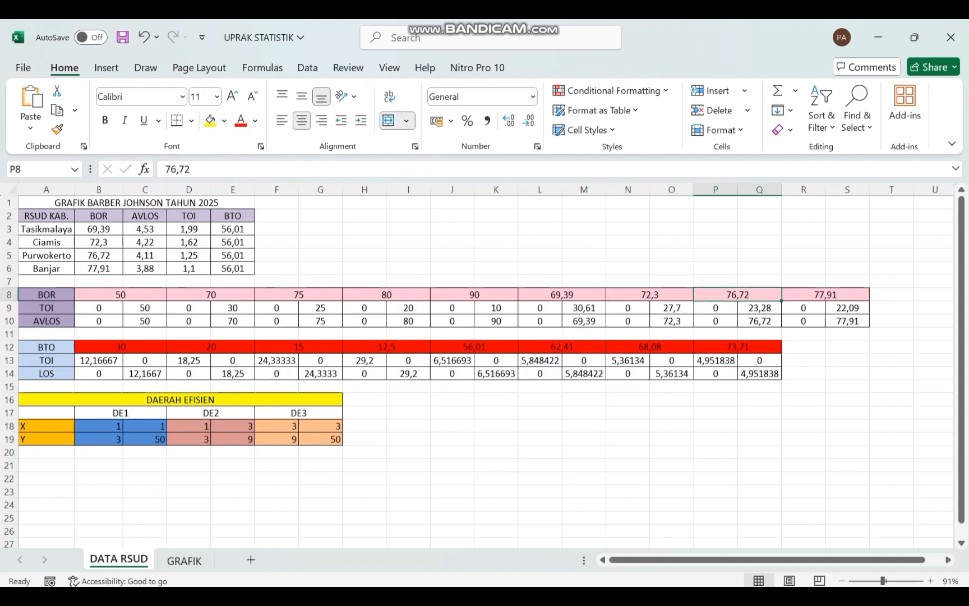
pyautogui.click(825, 295)
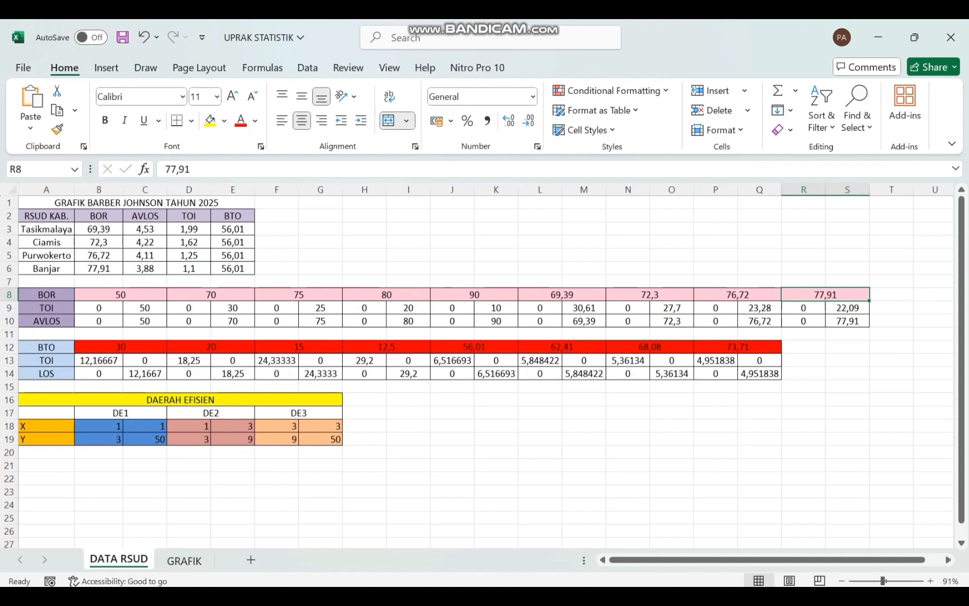
pyautogui.click(46, 347)
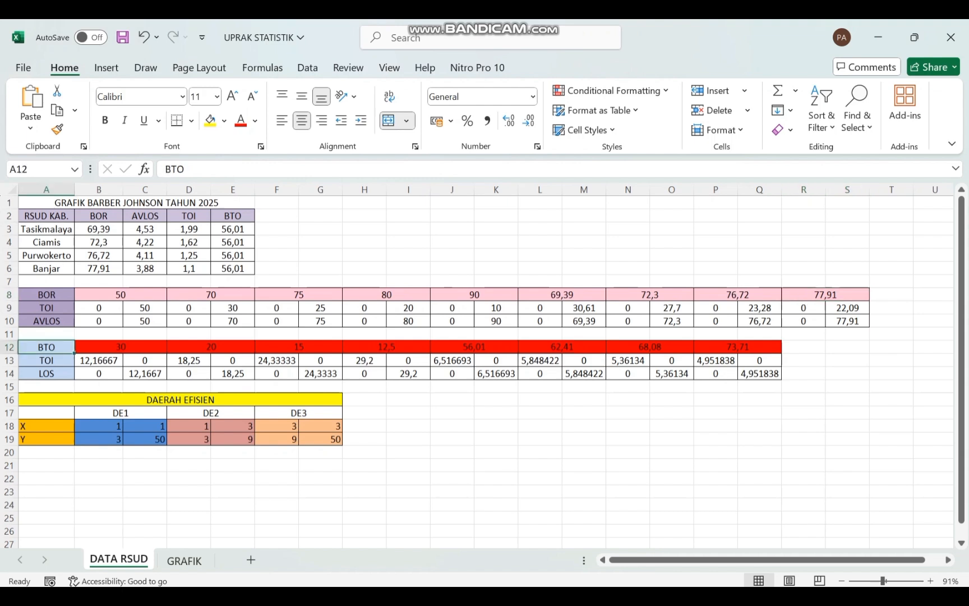
pyautogui.click(121, 347)
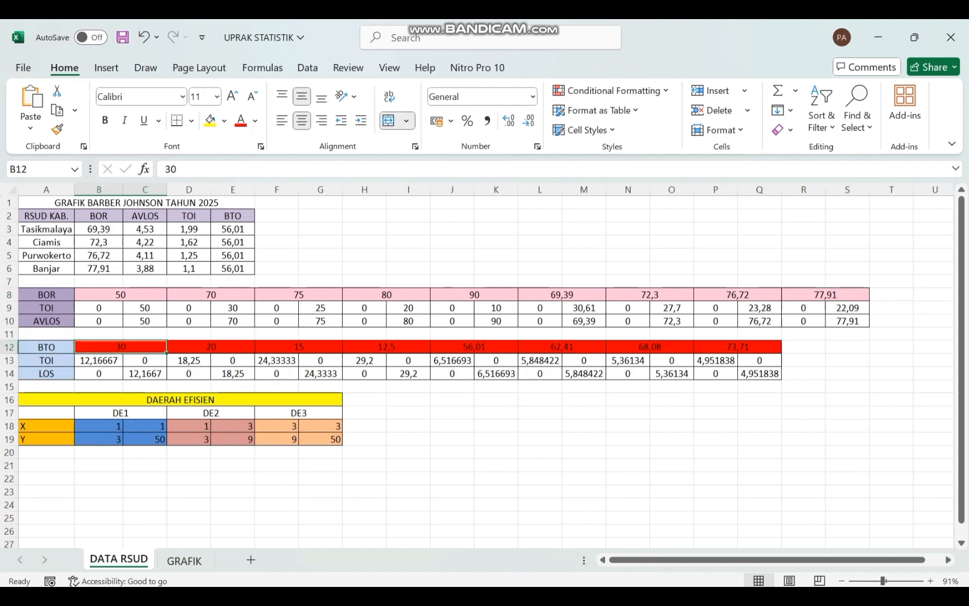
pyautogui.click(211, 347)
pyautogui.click(299, 347)
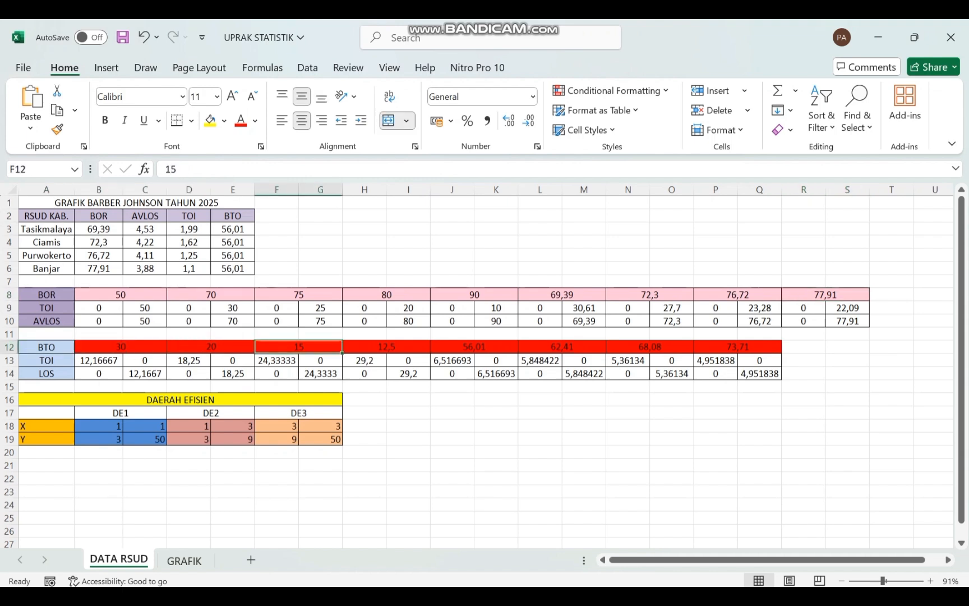
pyautogui.click(386, 347)
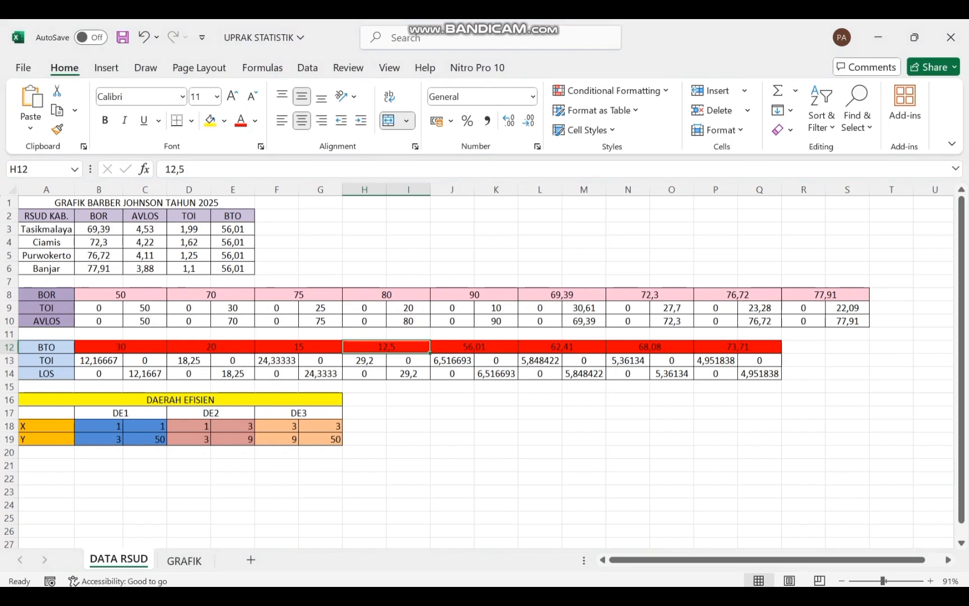
pyautogui.click(474, 347)
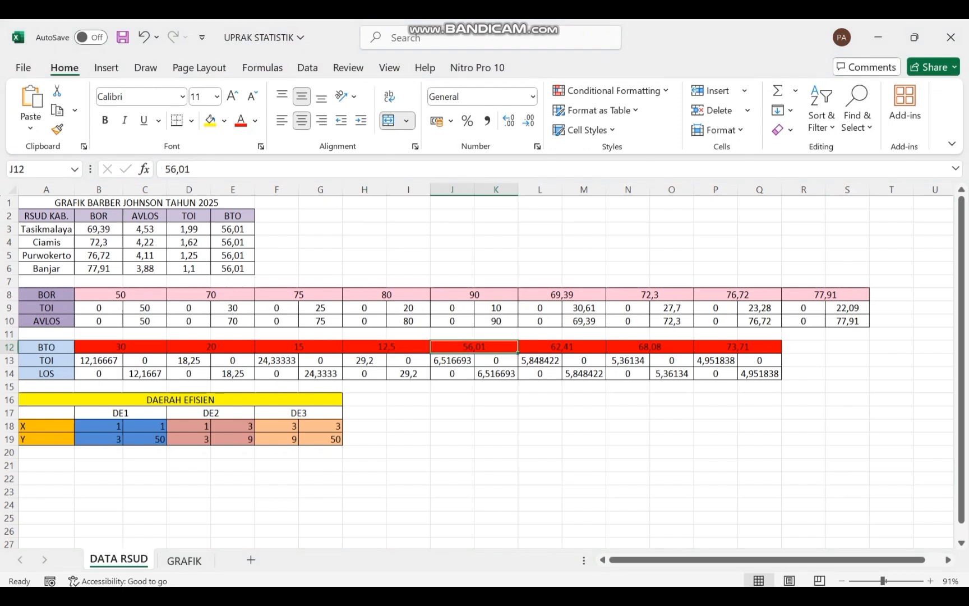
pyautogui.click(562, 347)
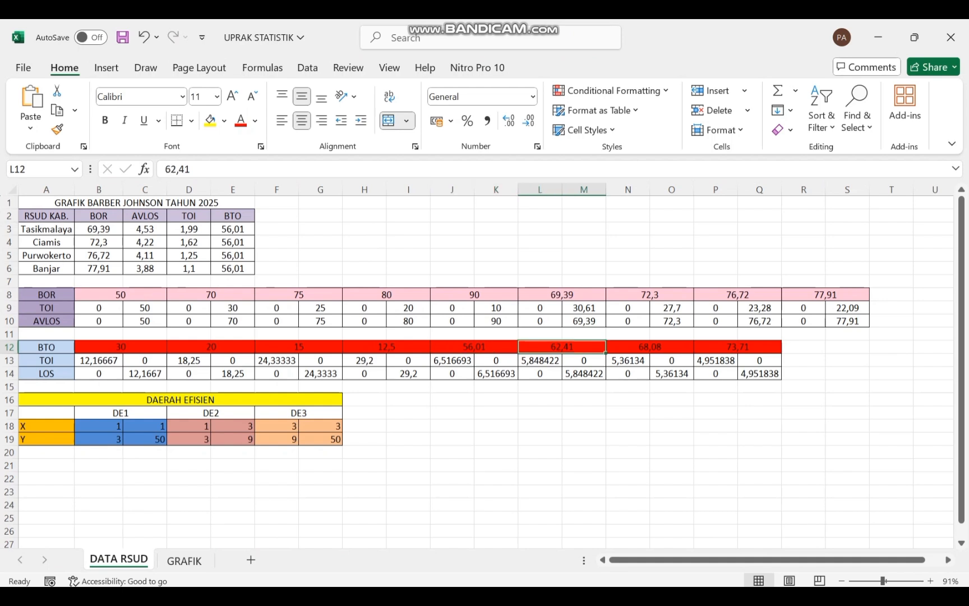
pyautogui.click(650, 347)
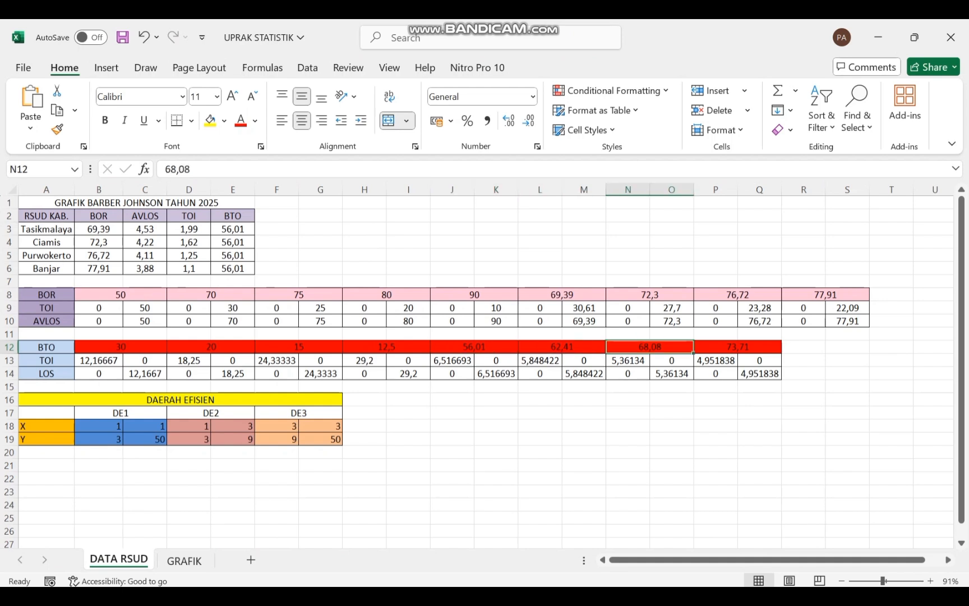
pyautogui.click(738, 347)
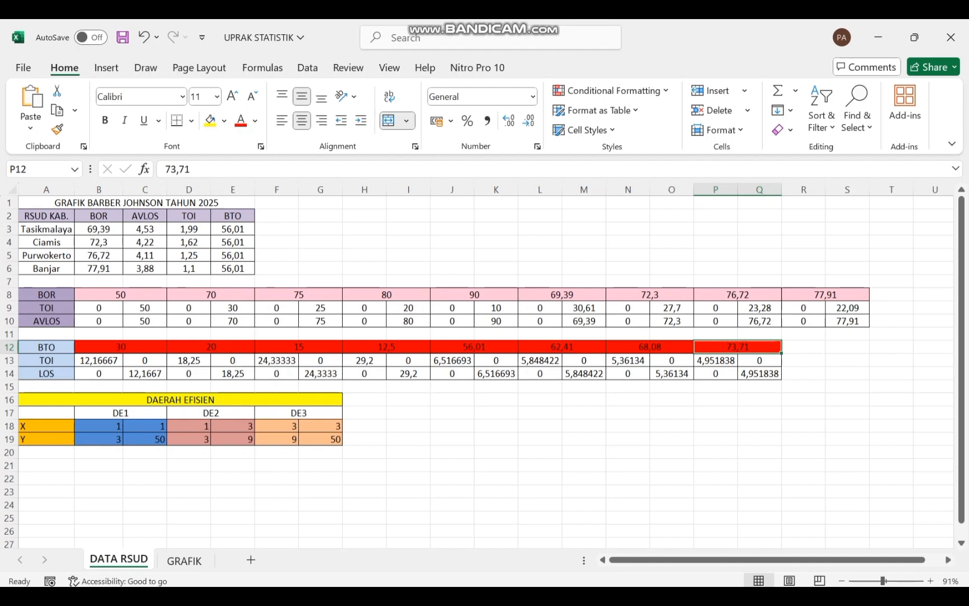
# Step: Enter the formula =365/J12 in cell J13 to calculate TOI for the 56,01 BTO column
pyautogui.click(474, 347)
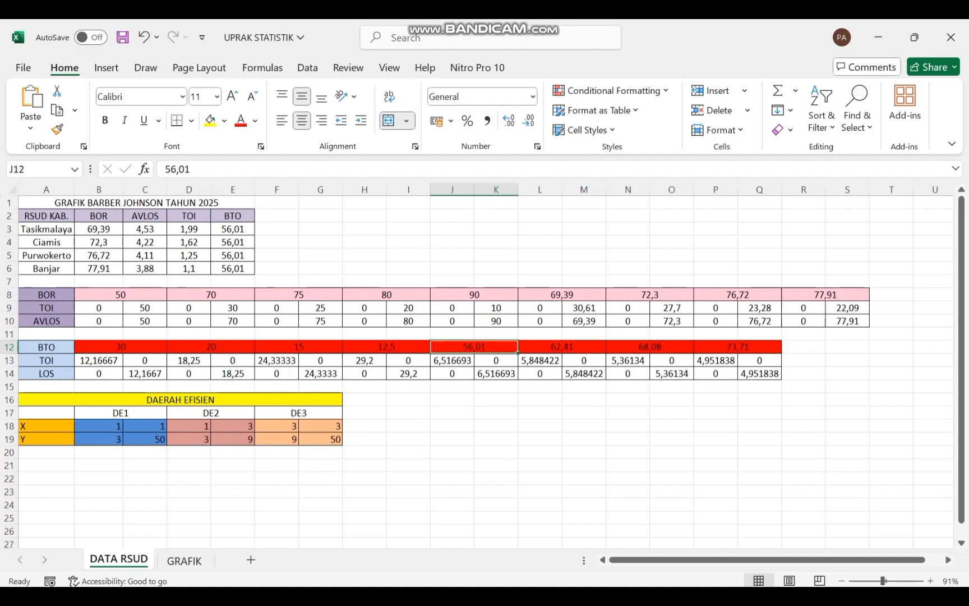
pyautogui.click(452, 360)
pyautogui.write('=')
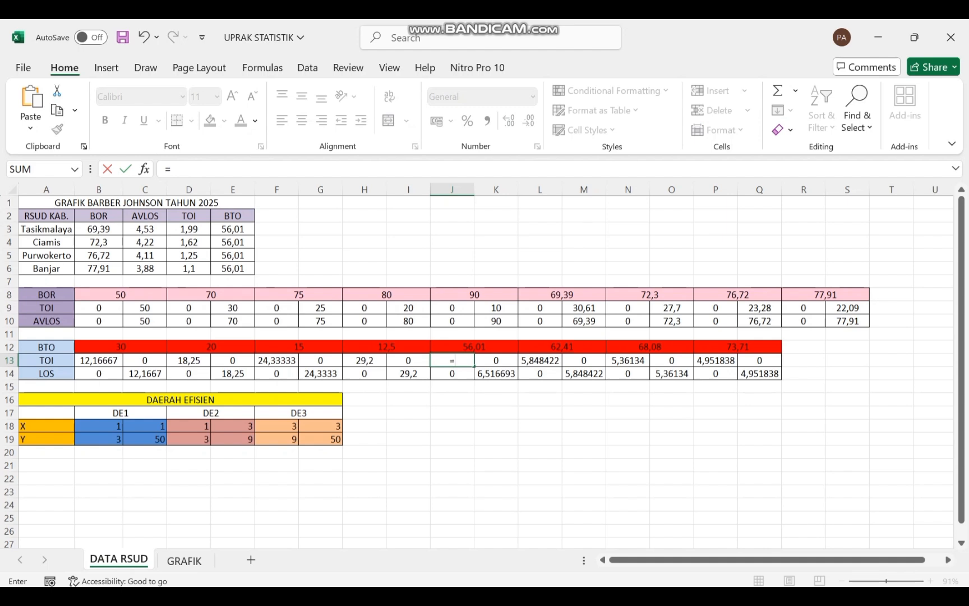
pyautogui.write('365/')
pyautogui.press('Up')
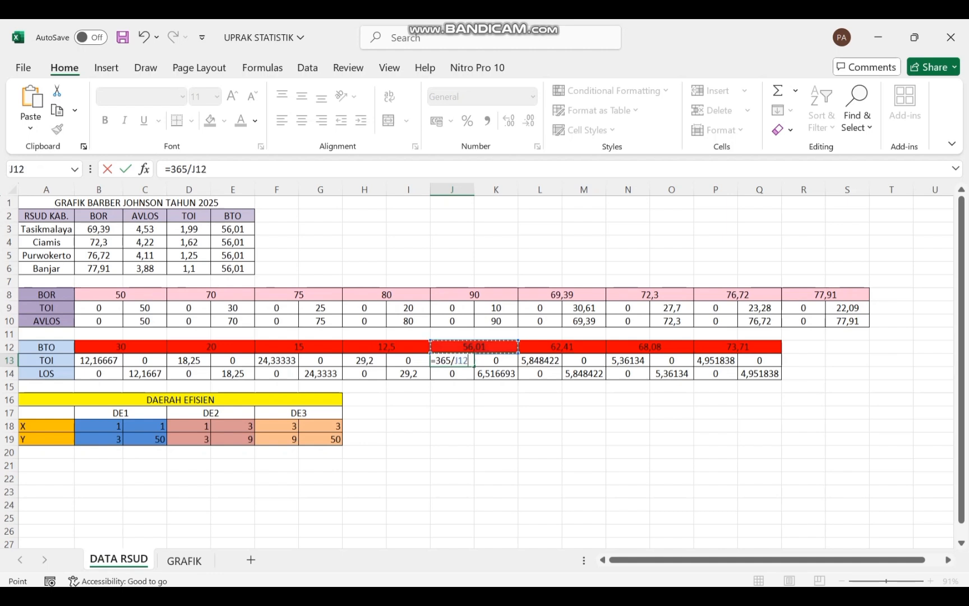
pyautogui.press('Return')
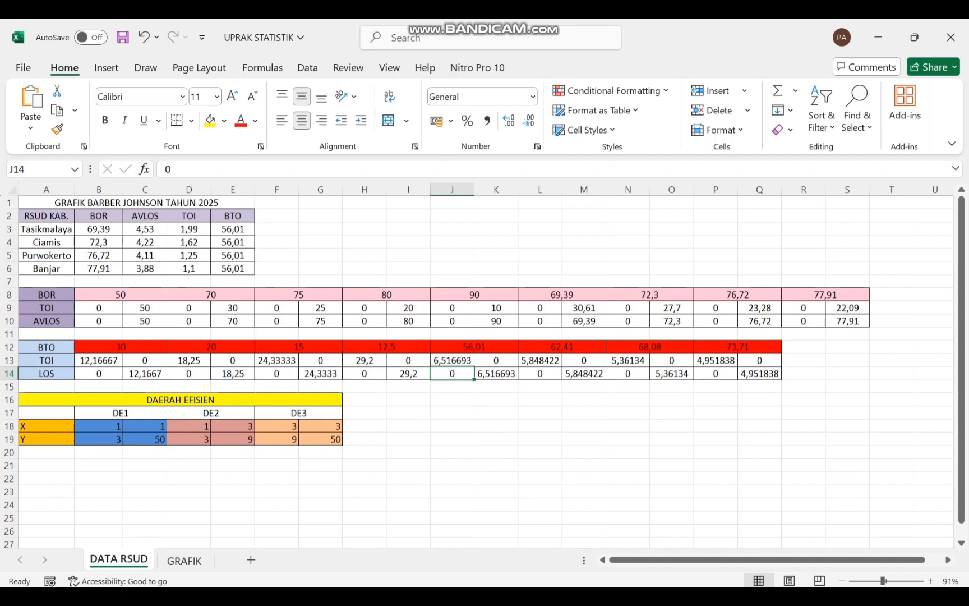
# Step: Enter the formula =365/J12 in cell K14 to calculate LOS for the 56,01 BTO column
pyautogui.press('Right')
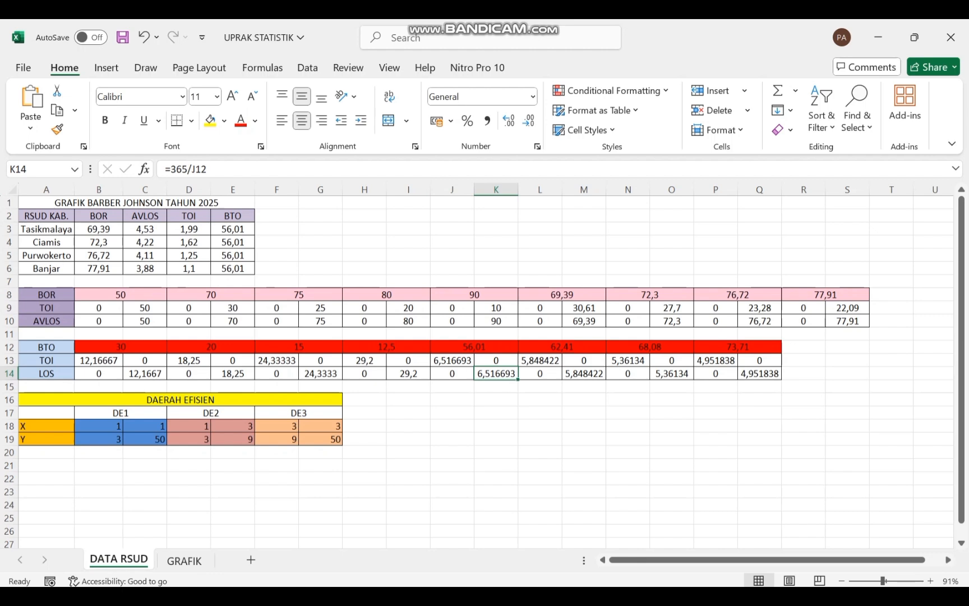
pyautogui.write('=')
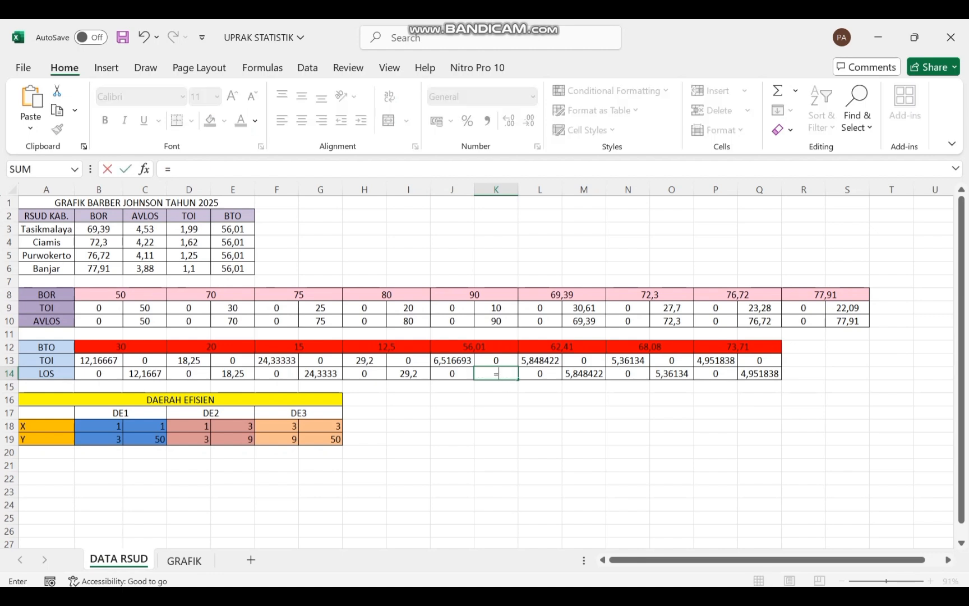
pyautogui.write('365/')
pyautogui.click(474, 347)
pyautogui.press('Return')
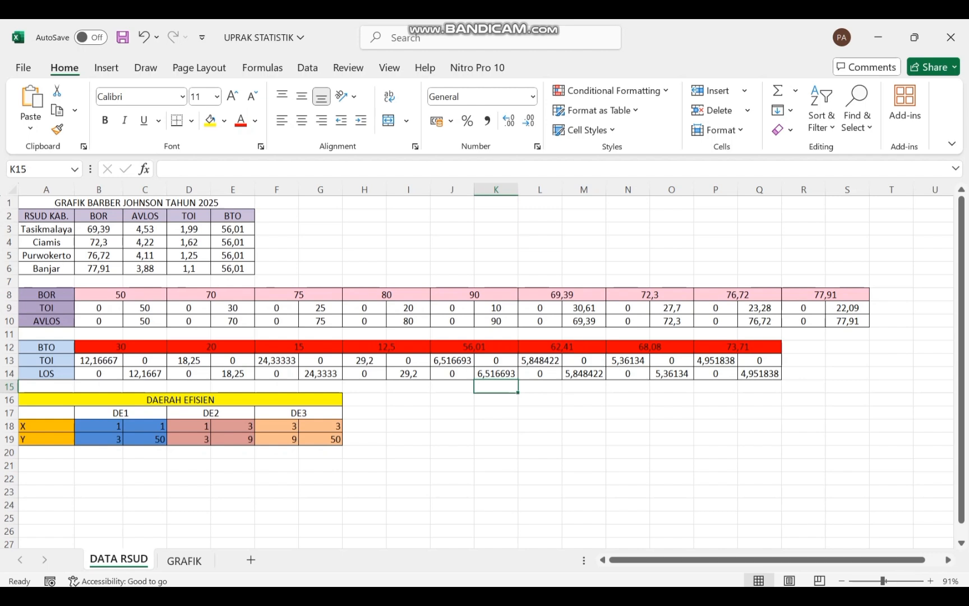
# Step: Insert a scatter chart with straight lines and markers from the TOI and AVLOS values in B9:S10
pyautogui.moveTo(99, 308); pyautogui.dragTo(847, 323)
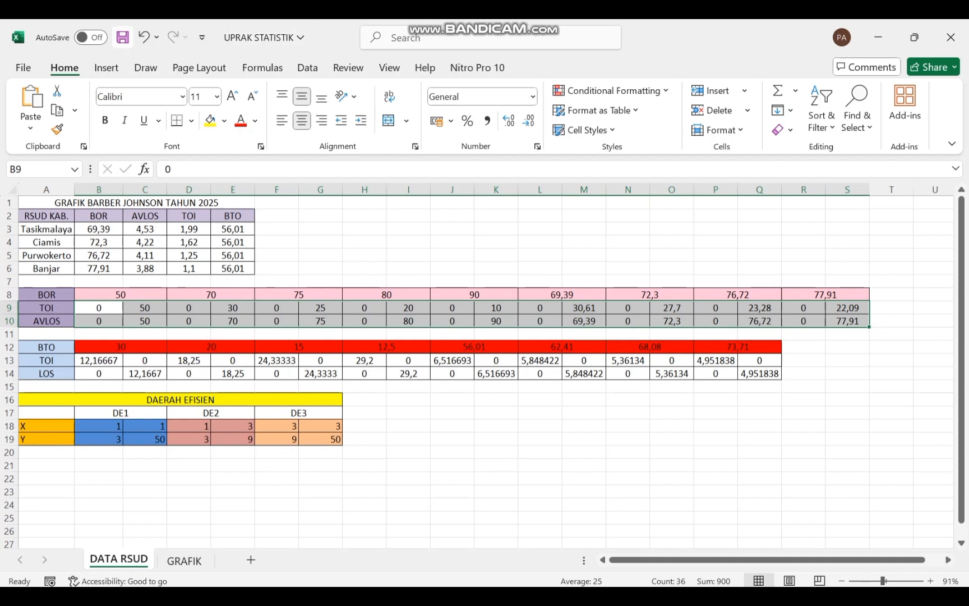
pyautogui.click(106, 67)
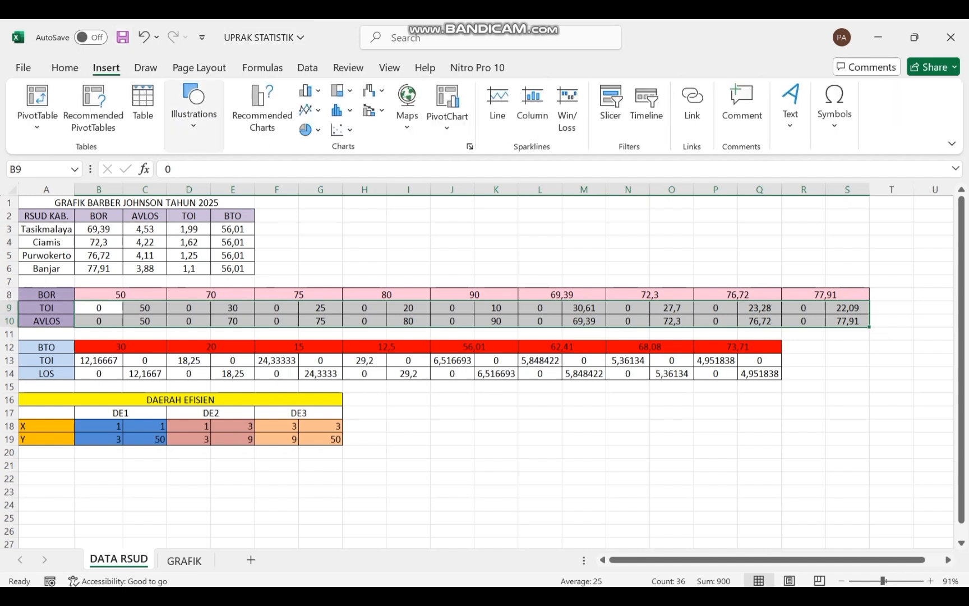
pyautogui.click(343, 130)
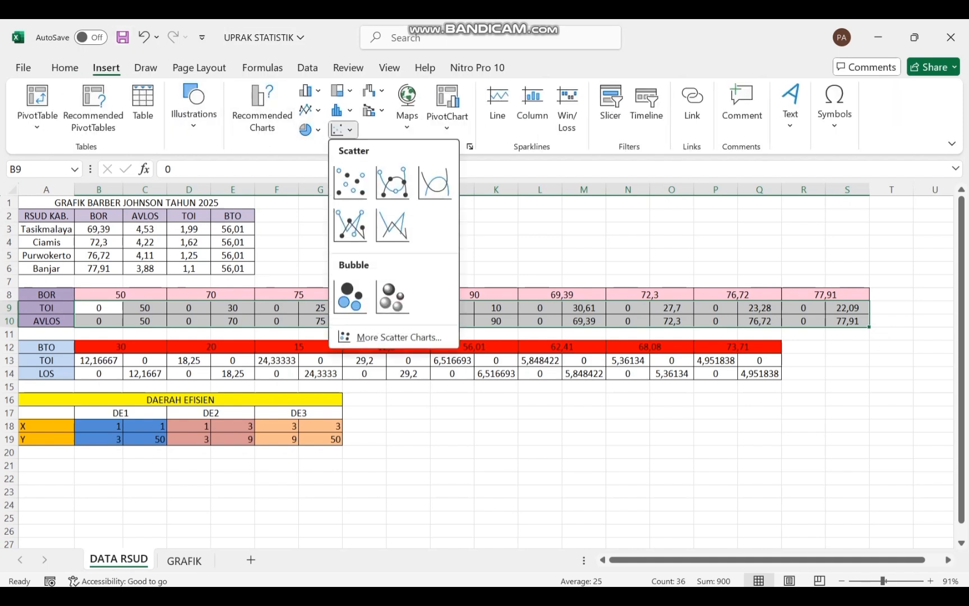
pyautogui.click(350, 224)
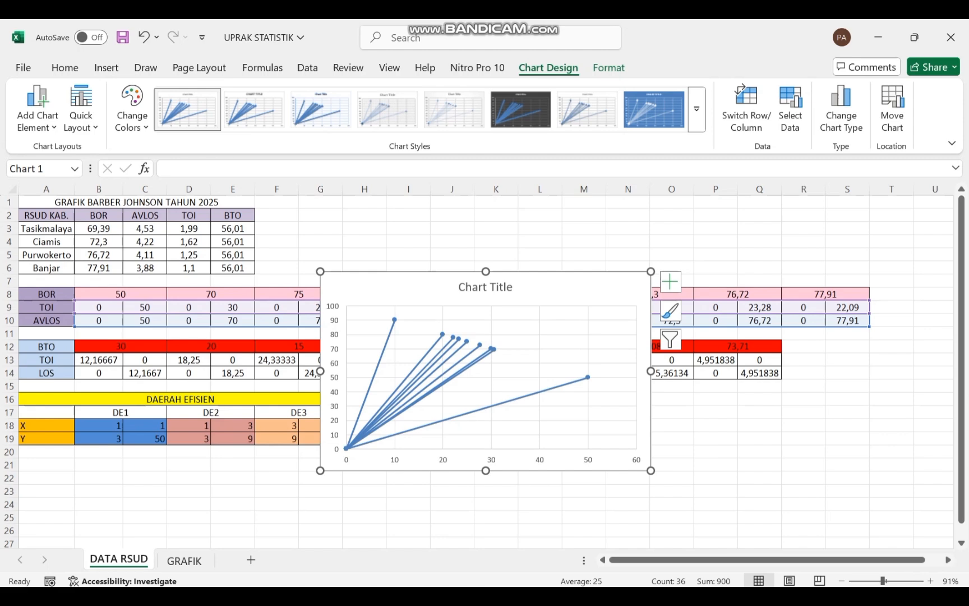
# Step: Move the scatter chart from the DATA RSUD sheet to the GRAFIK sheet as an embedded object
pyautogui.rightClick(614, 290)
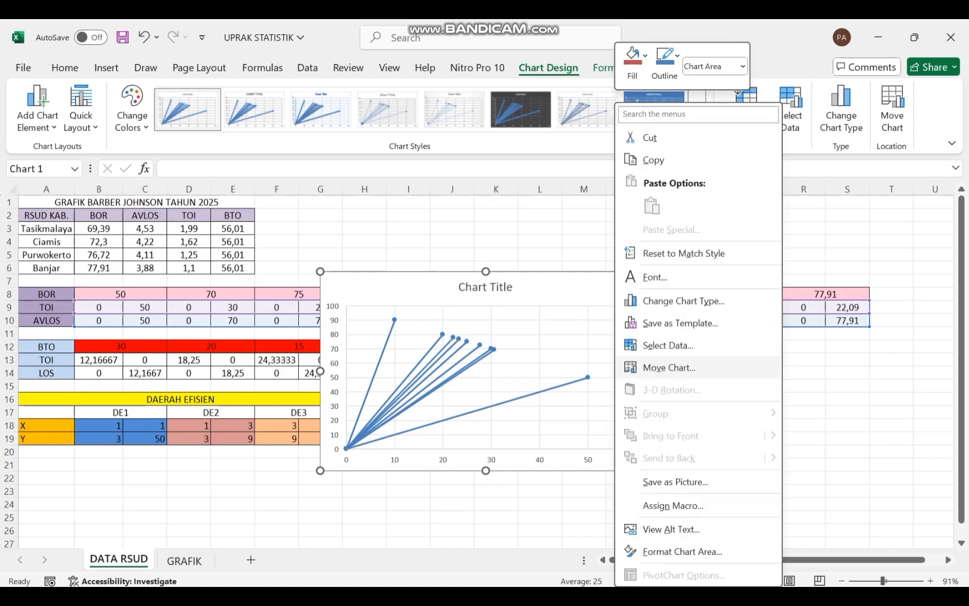
pyautogui.click(669, 367)
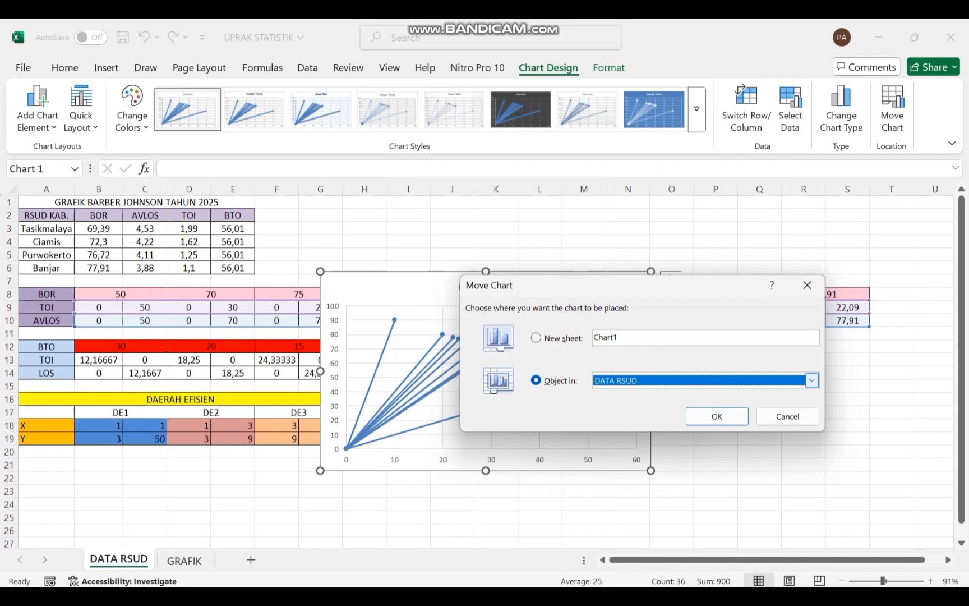
pyautogui.click(811, 380)
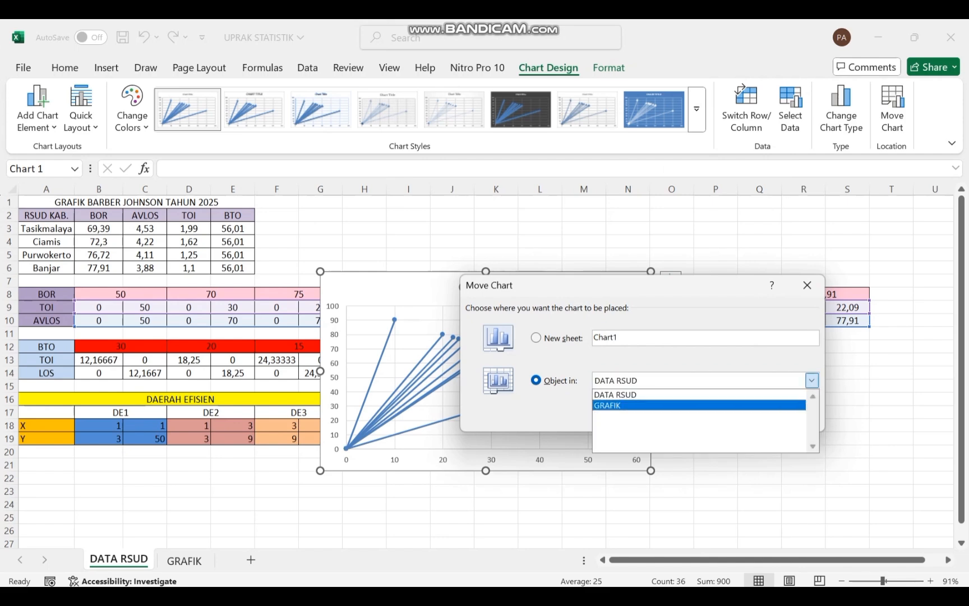
pyautogui.click(699, 406)
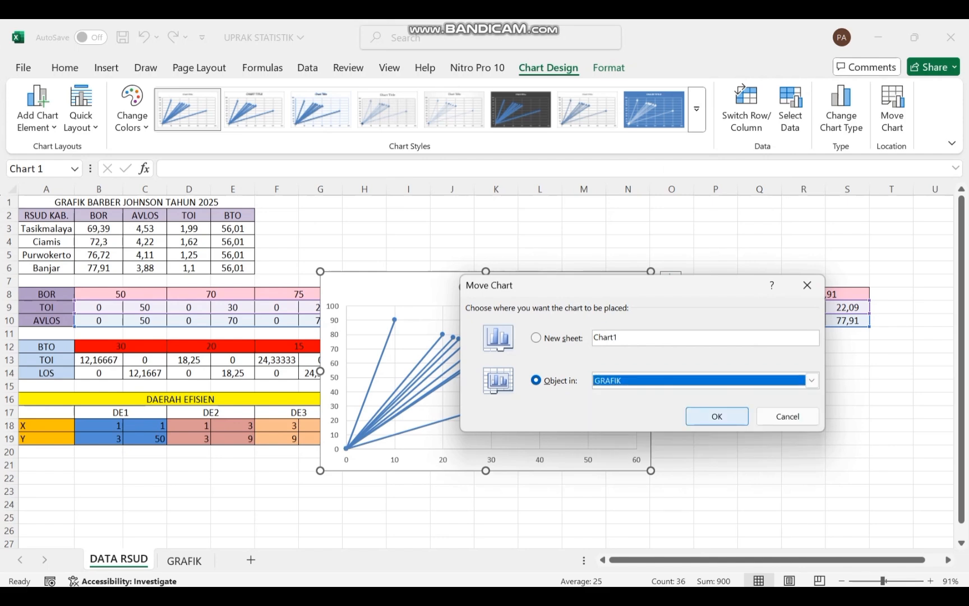
pyautogui.click(702, 414)
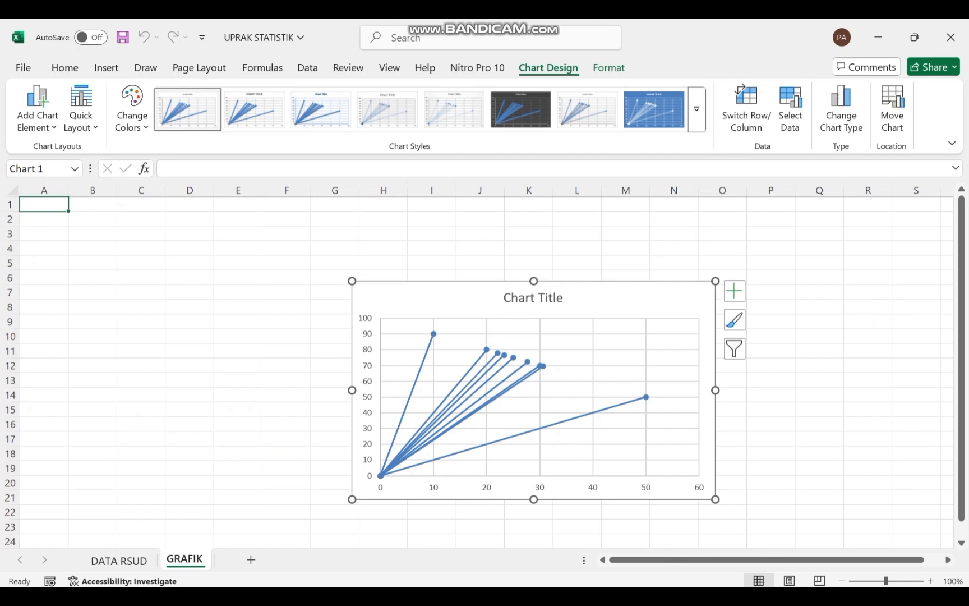
# Step: Reposition the chart near cell B2 and enlarge it to reach about cell O23
pyautogui.moveTo(611, 299); pyautogui.dragTo(332, 229)
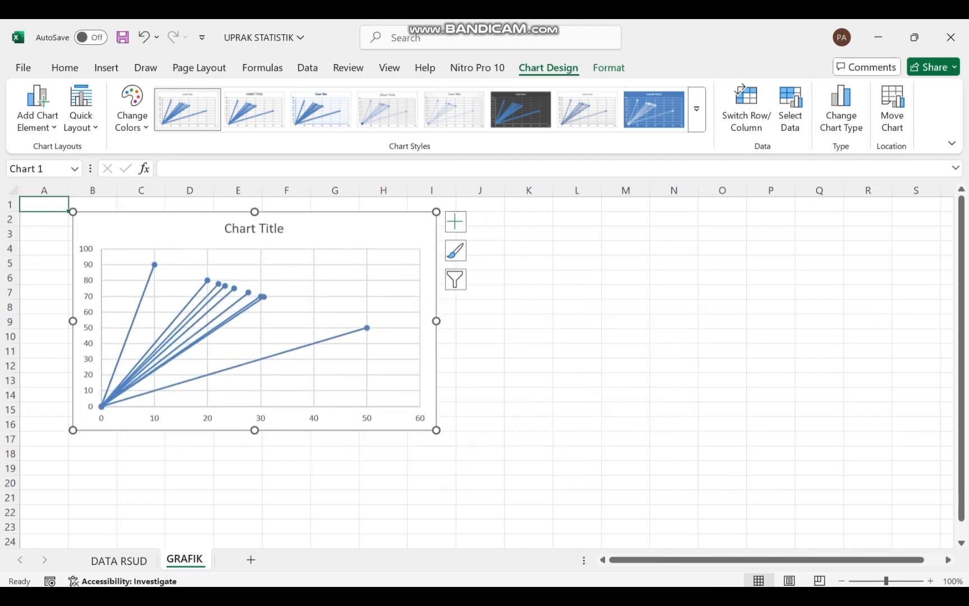
pyautogui.moveTo(436, 430); pyautogui.dragTo(725, 538)
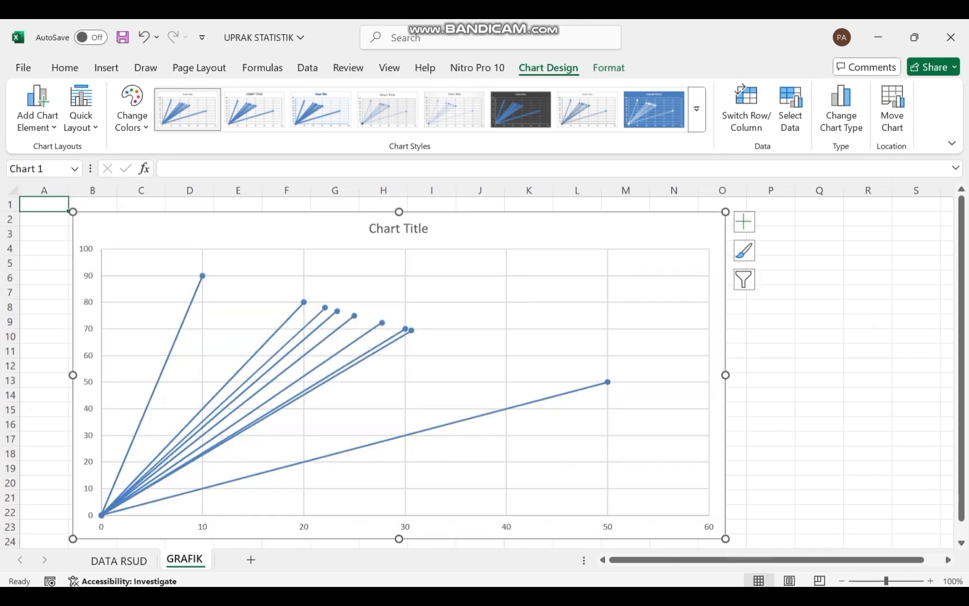
pyautogui.click(770, 498)
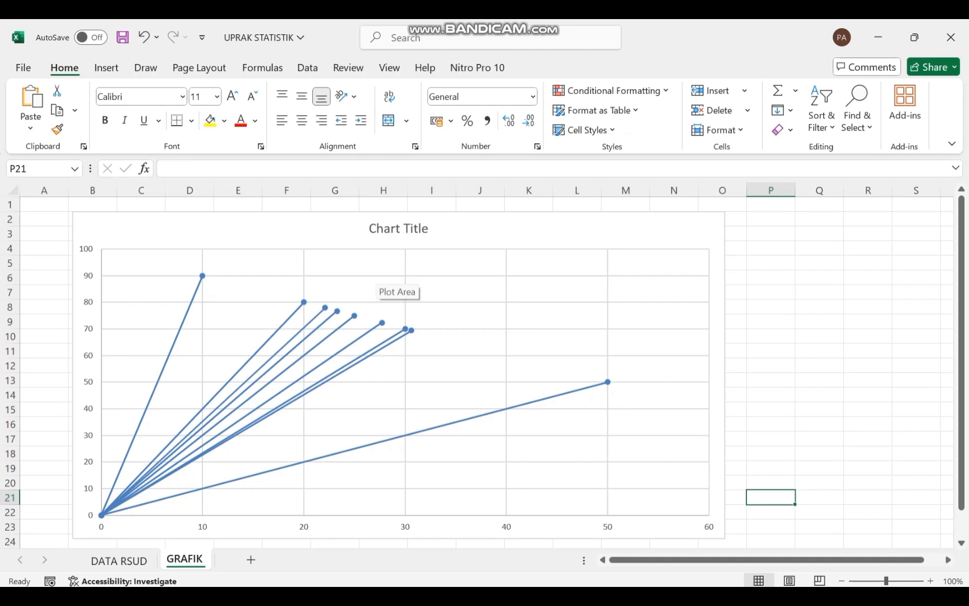
# Step: Replace the chart title with GRAFIK BARBER JOHNSON
pyautogui.click(398, 228)
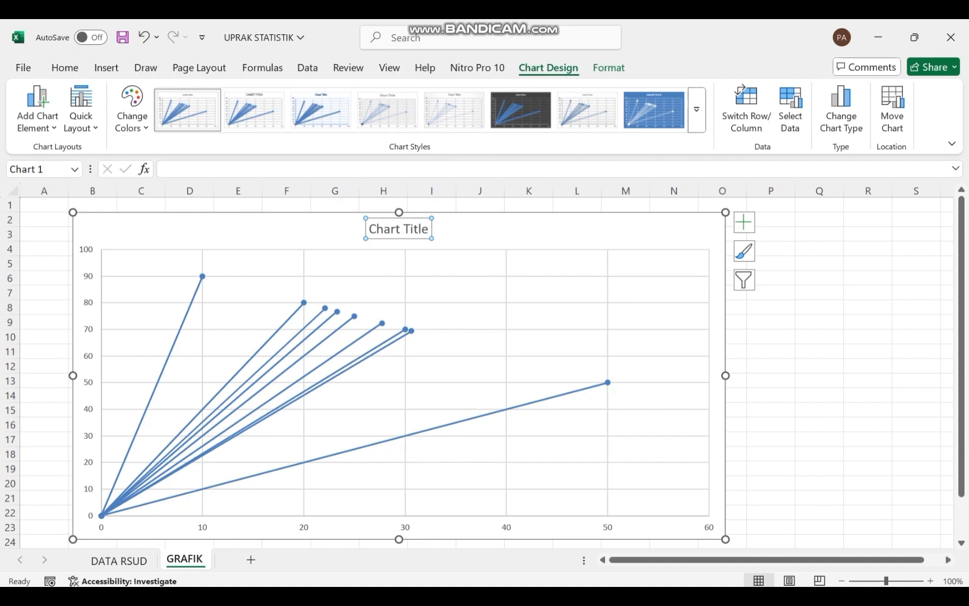
pyautogui.click(427, 230)
pyautogui.press('BackSpace')
pyautogui.press('BackSpace')
pyautogui.press('BackSpace')
pyautogui.press('BackSpace')
pyautogui.press('BackSpace')
pyautogui.press('BackSpace')
pyautogui.press('BackSpace')
pyautogui.press('BackSpace')
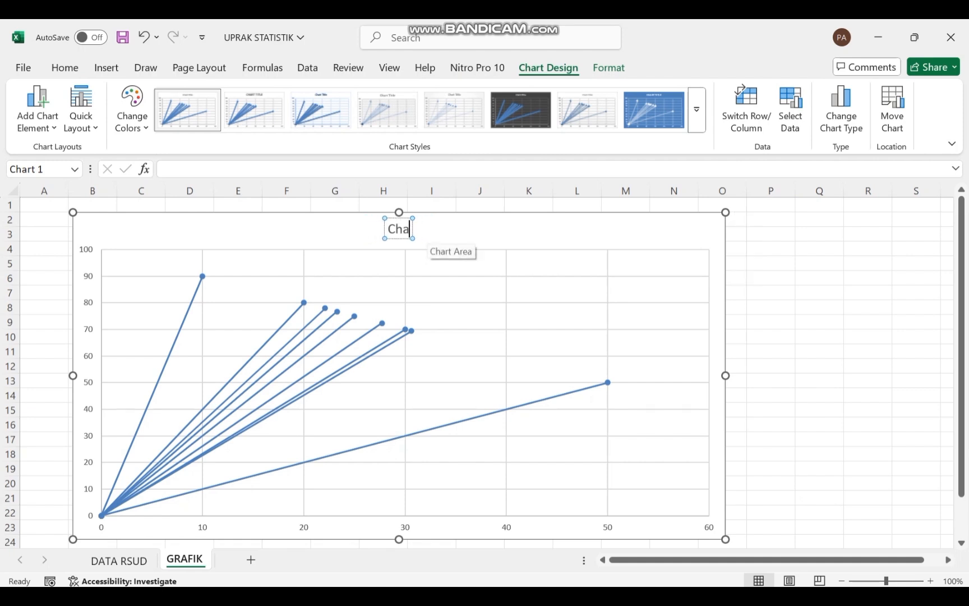
pyautogui.press('BackSpace')
pyautogui.press('BackSpace')
pyautogui.press('BackSpace')
pyautogui.write('GRAFIK BARBER')
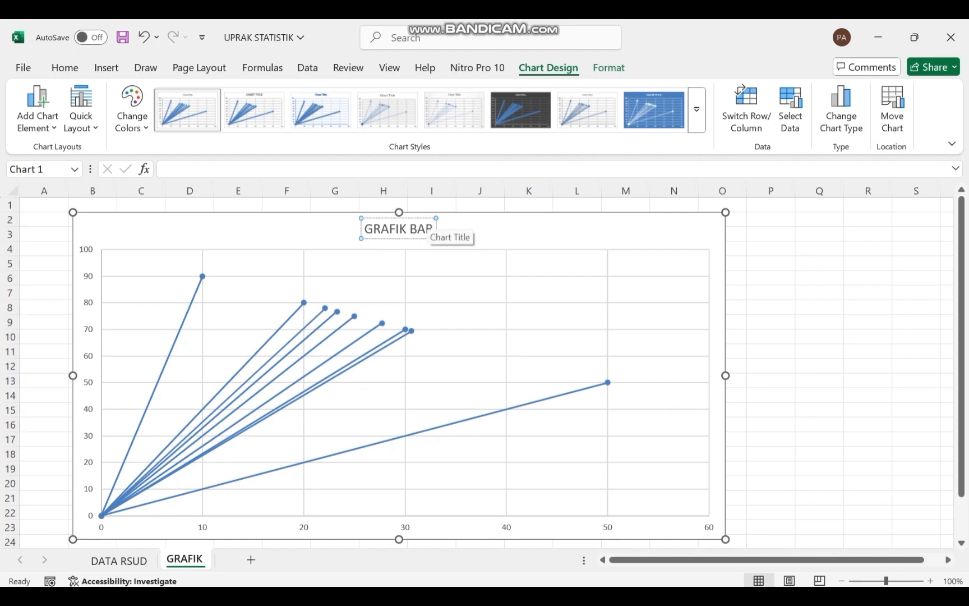
pyautogui.write(' JOHNSON')
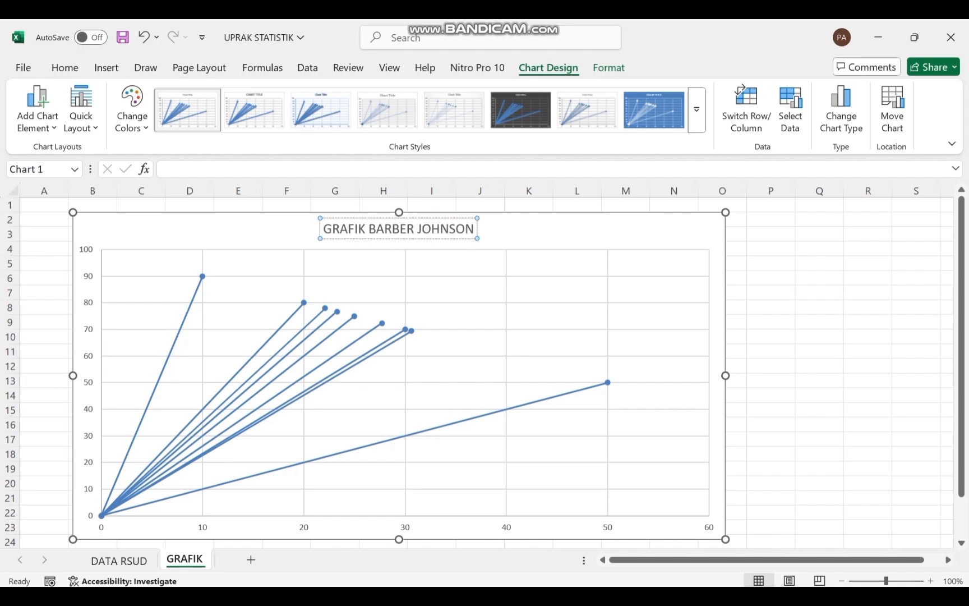
pyautogui.click(770, 307)
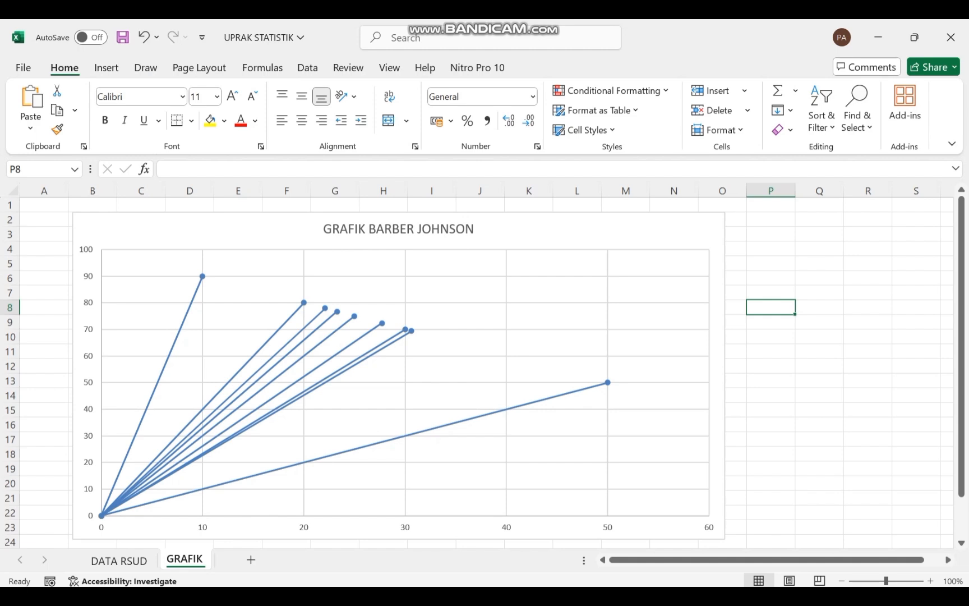
# Step: Add minor gridlines for the chart's horizontal axis
pyautogui.click(538, 292)
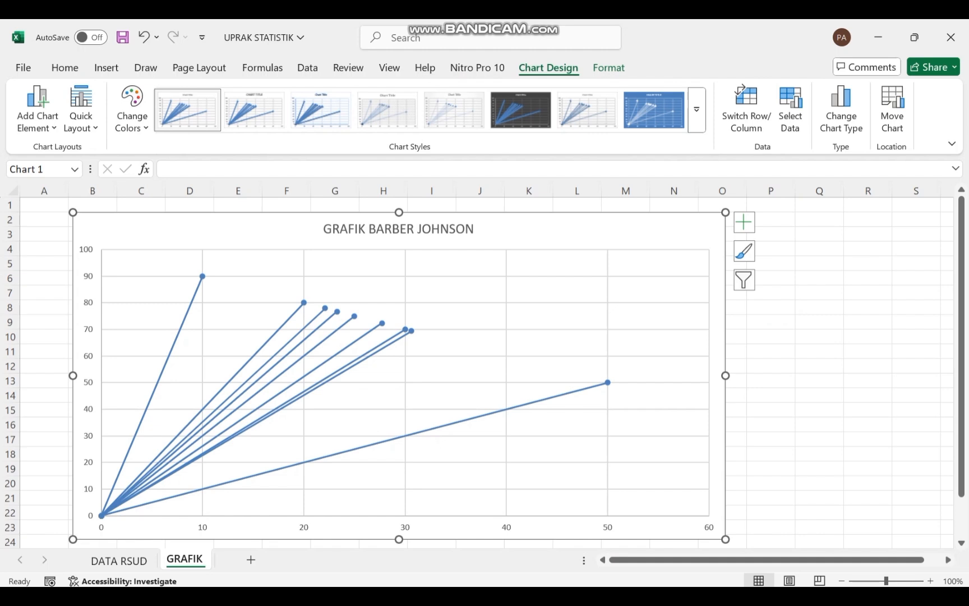
pyautogui.click(404, 528)
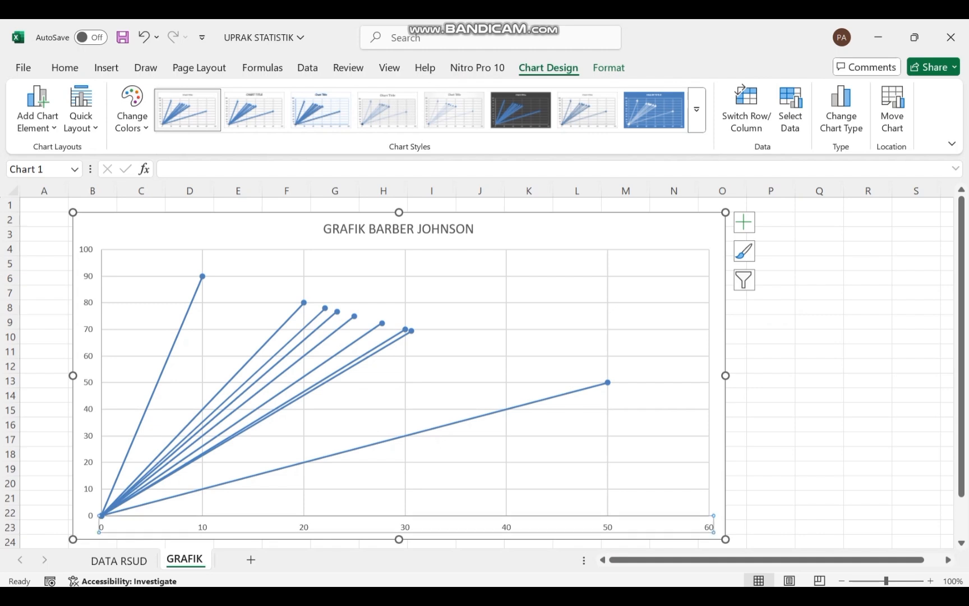
pyautogui.rightClick(606, 528)
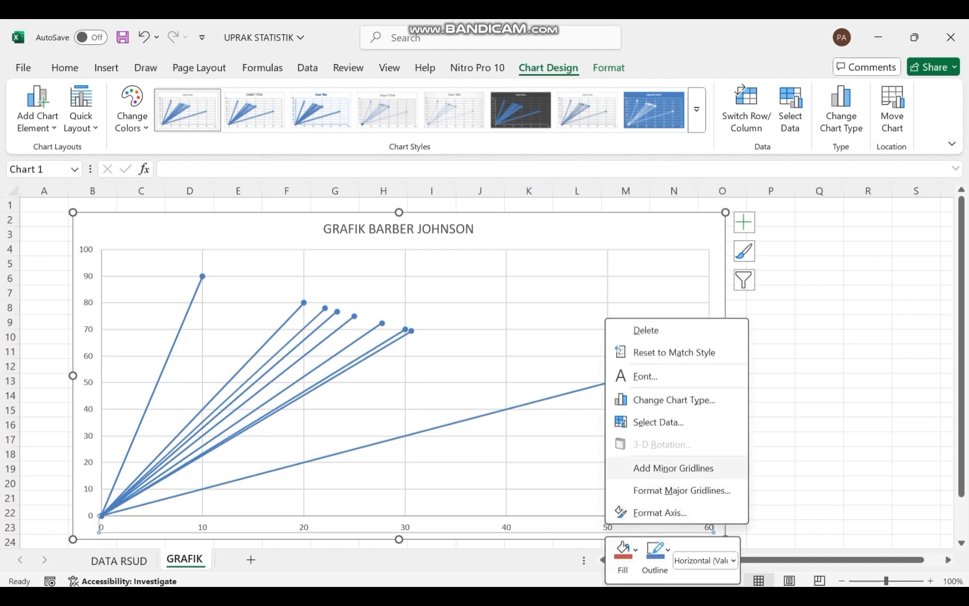
pyautogui.click(673, 468)
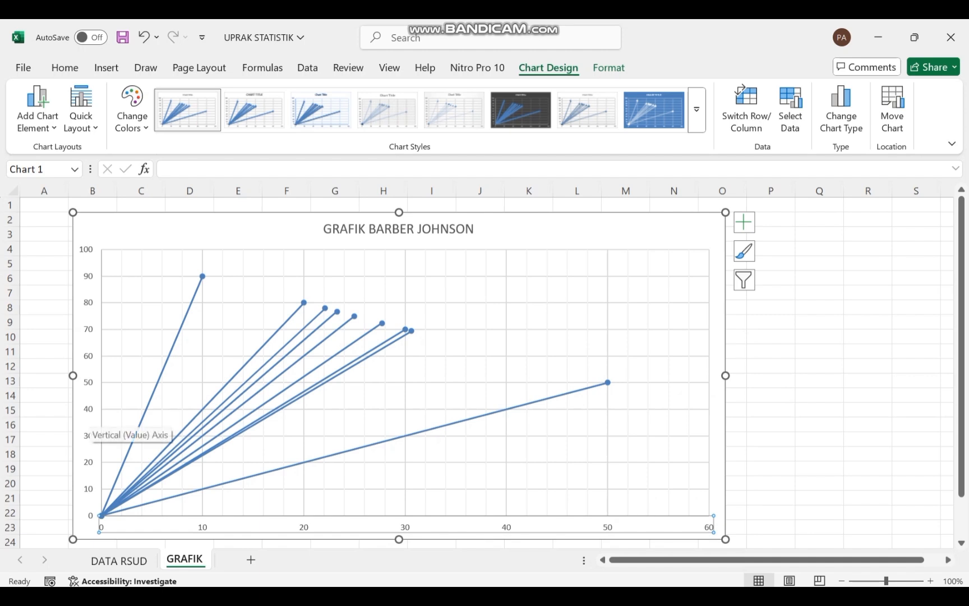
# Step: Add minor gridlines for the chart's vertical axis
pyautogui.click(88, 421)
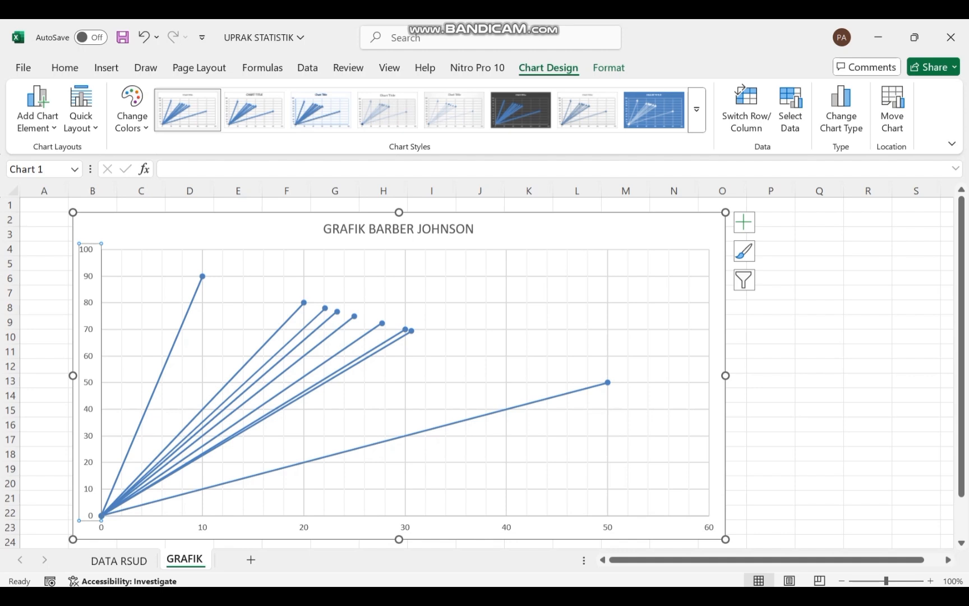
pyautogui.rightClick(88, 421)
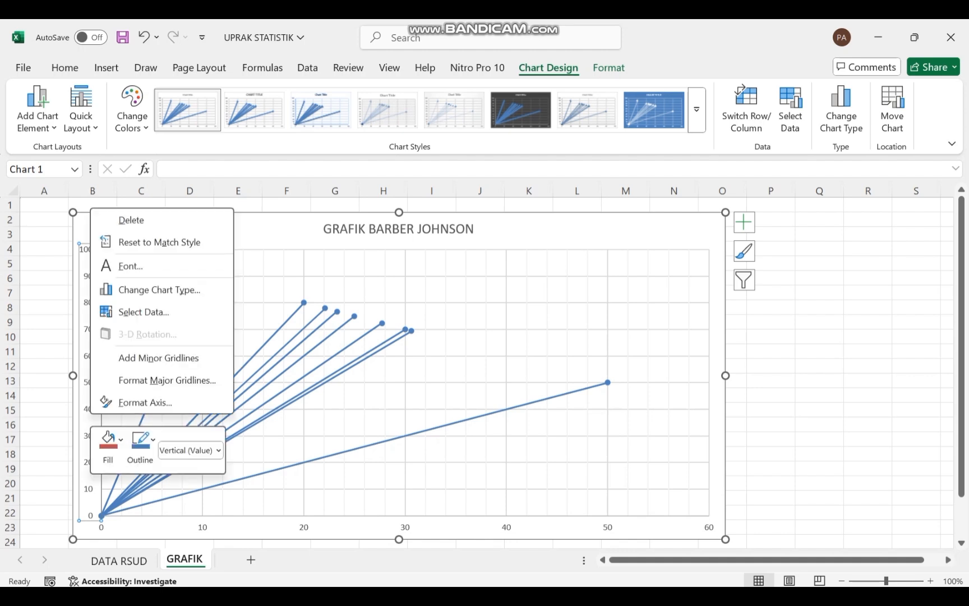
pyautogui.click(159, 358)
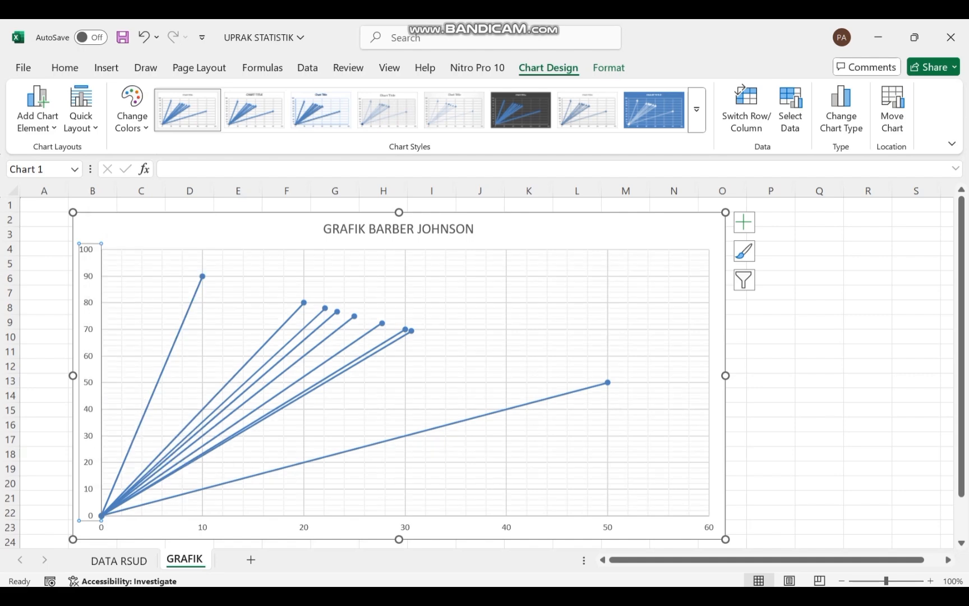
pyautogui.click(771, 408)
# Step: Set the horizontal axis maximum bound to 20 and its major unit to 1
pyautogui.scroll(-1, 771, 408)
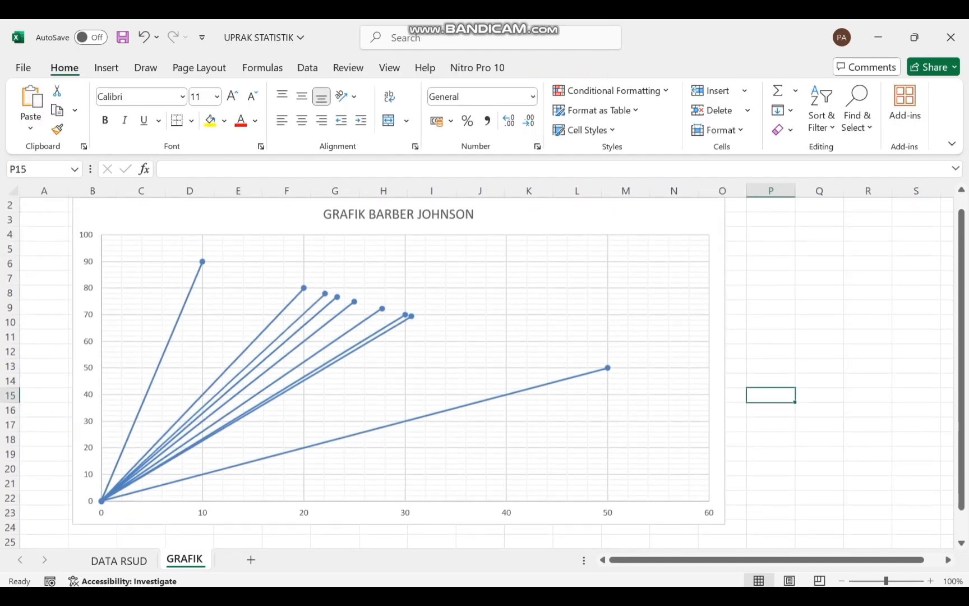
pyautogui.click(405, 512)
pyautogui.click(617, 216)
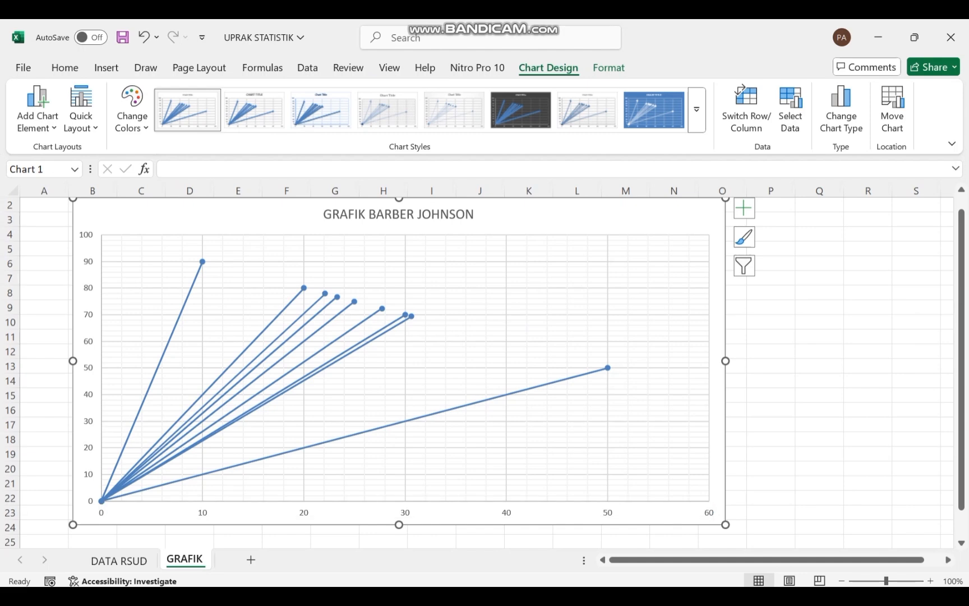
pyautogui.rightClick(504, 512)
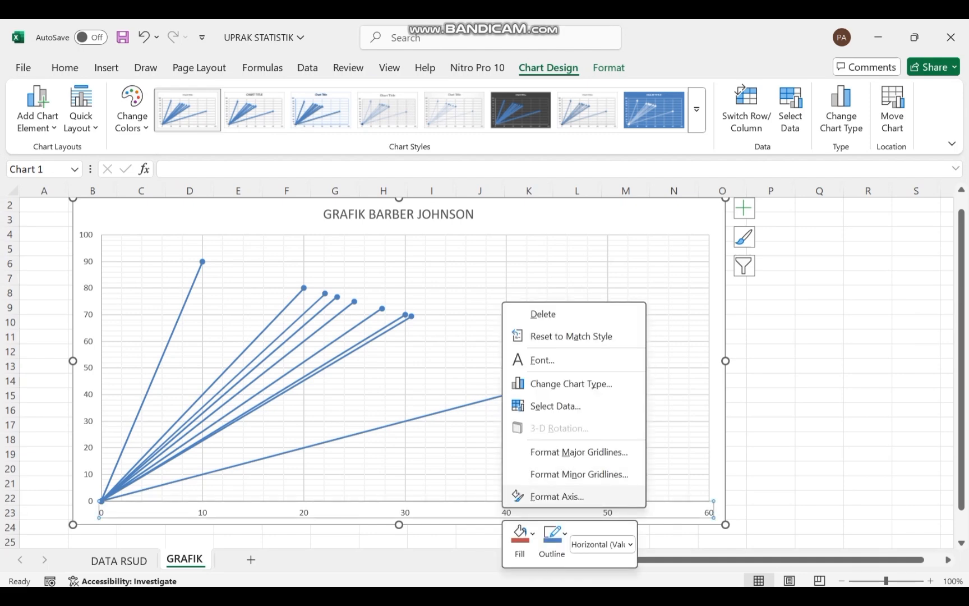
pyautogui.click(557, 497)
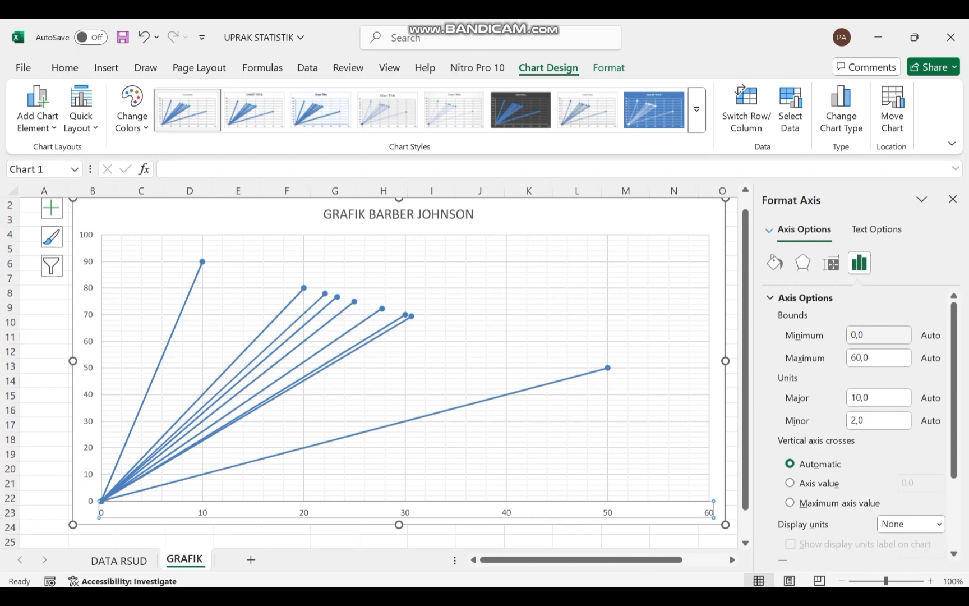
pyautogui.click(861, 358)
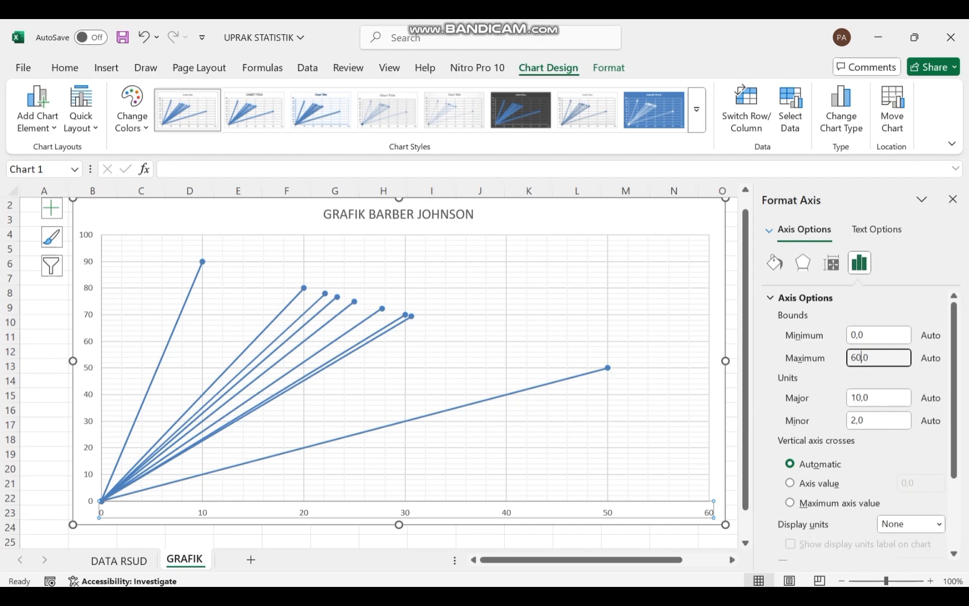
pyautogui.press('BackSpace')
pyautogui.press('BackSpace')
pyautogui.write('20')
pyautogui.click(861, 397)
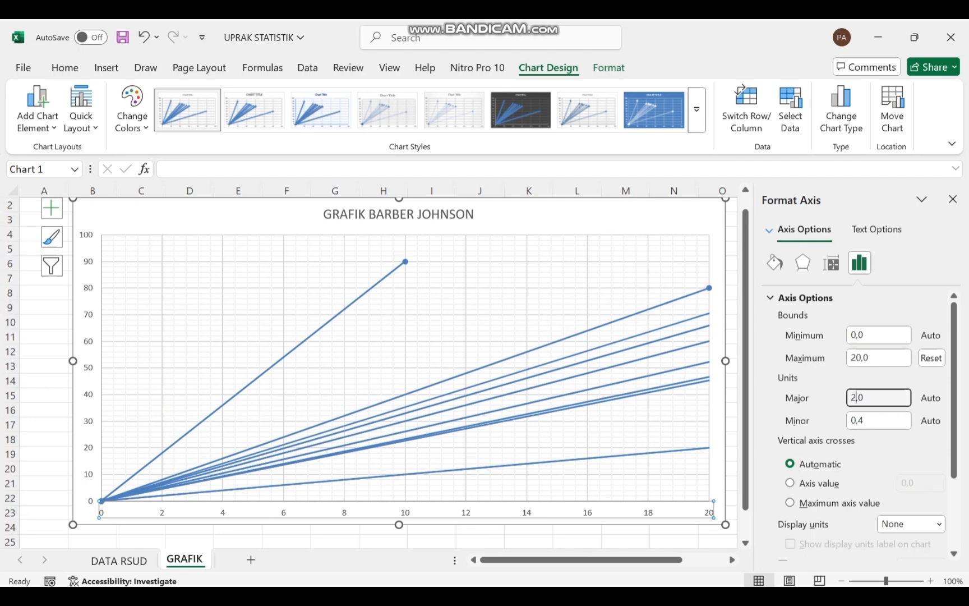
pyautogui.press('BackSpace')
pyautogui.write('1')
pyautogui.click(732, 307)
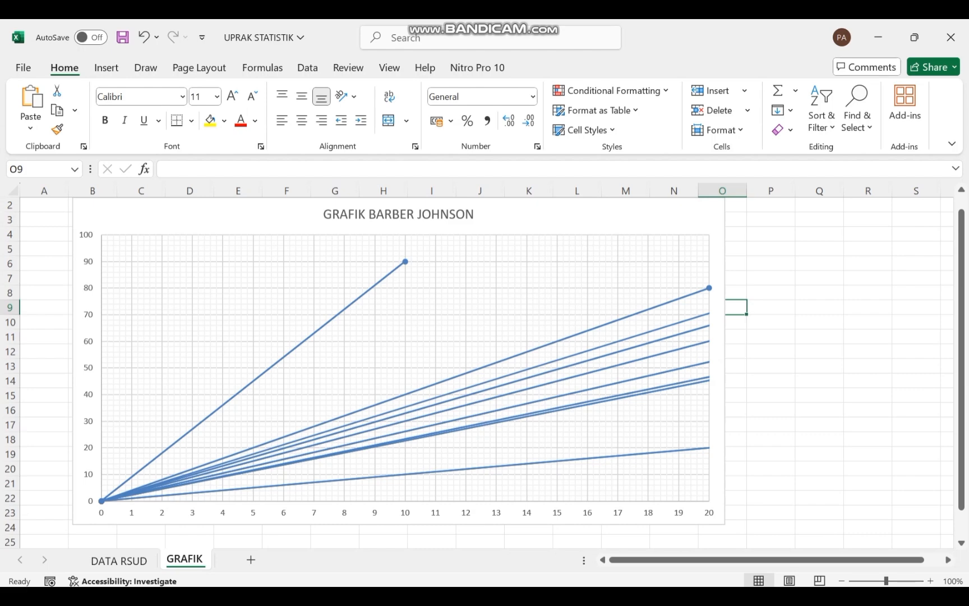
# Step: Set the vertical axis maximum bound to 30 and its major unit to 2
pyautogui.click(566, 216)
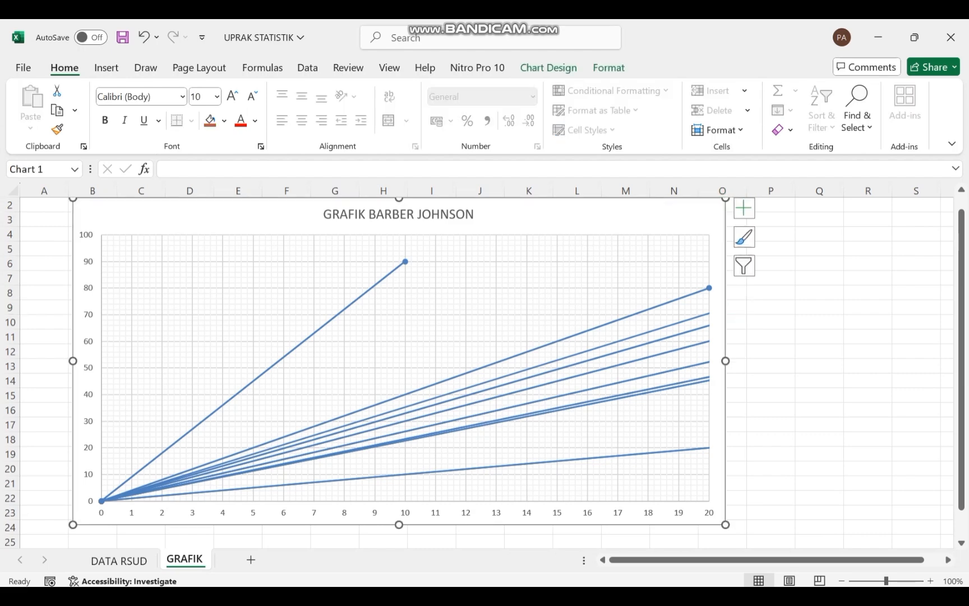
pyautogui.click(45, 395)
pyautogui.click(88, 394)
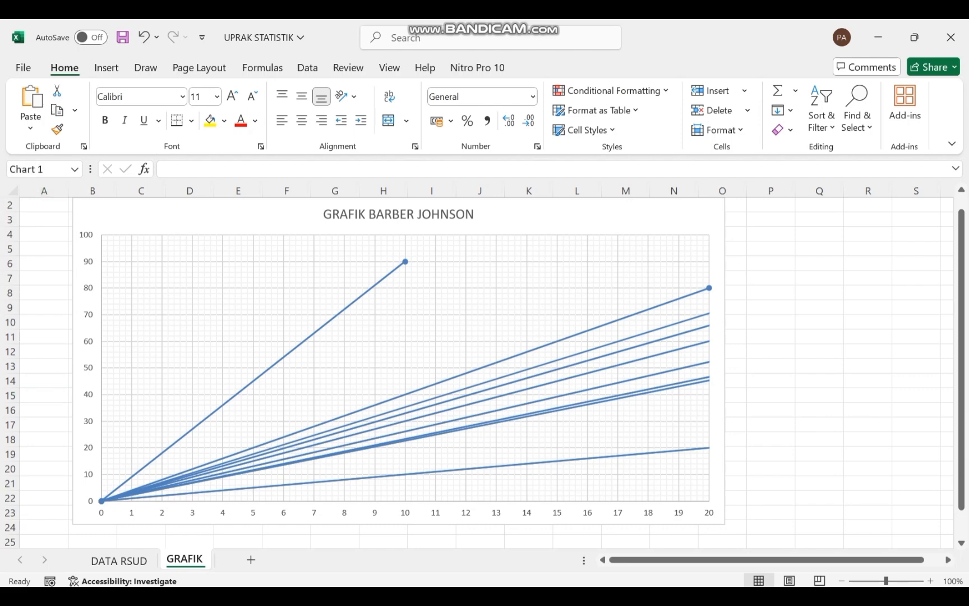
pyautogui.rightClick(89, 394)
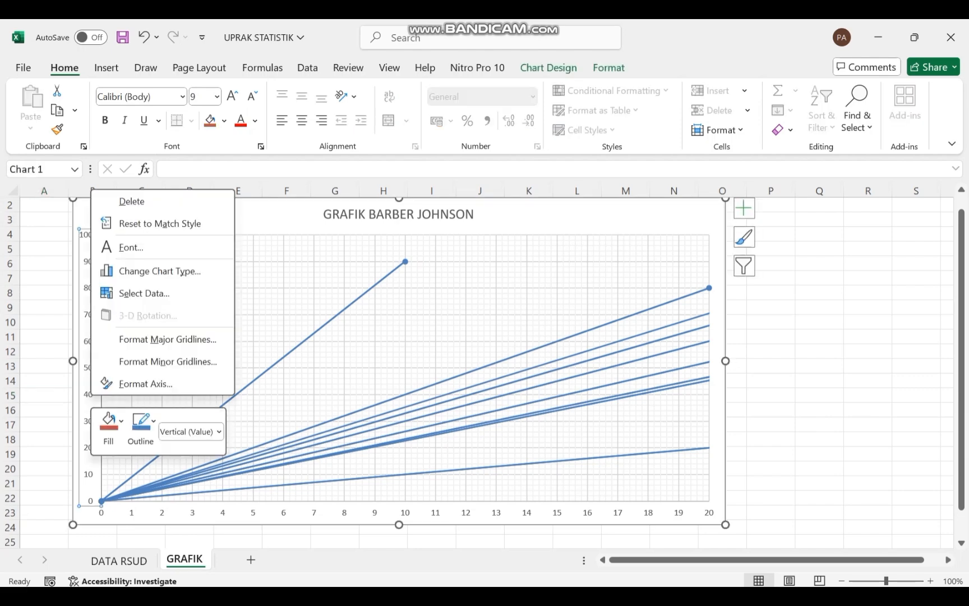
pyautogui.click(145, 383)
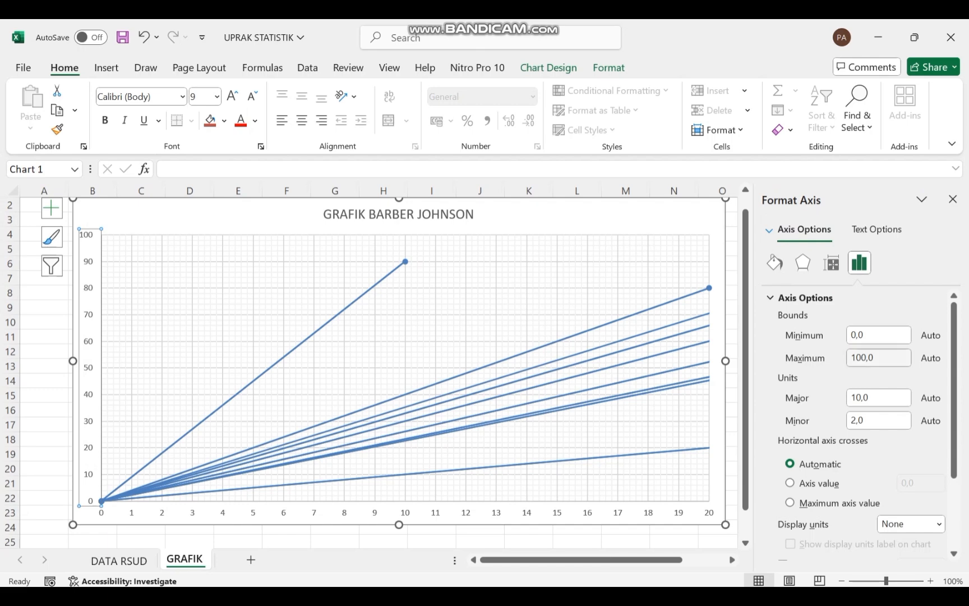
pyautogui.click(862, 358)
pyautogui.press('BackSpace')
pyautogui.press('BackSpace')
pyautogui.write('3')
pyautogui.click(861, 397)
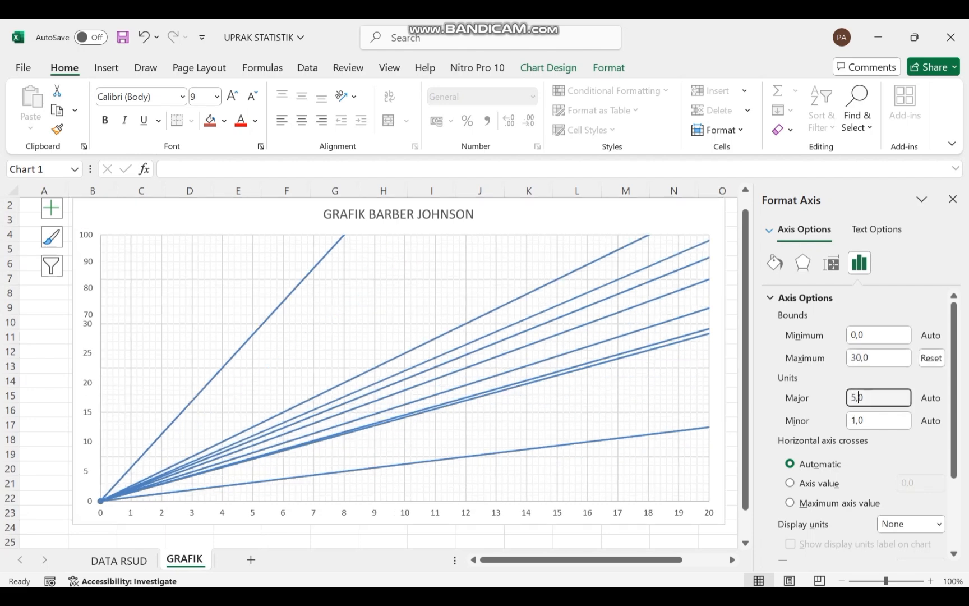
pyautogui.press('BackSpace')
pyautogui.write('2')
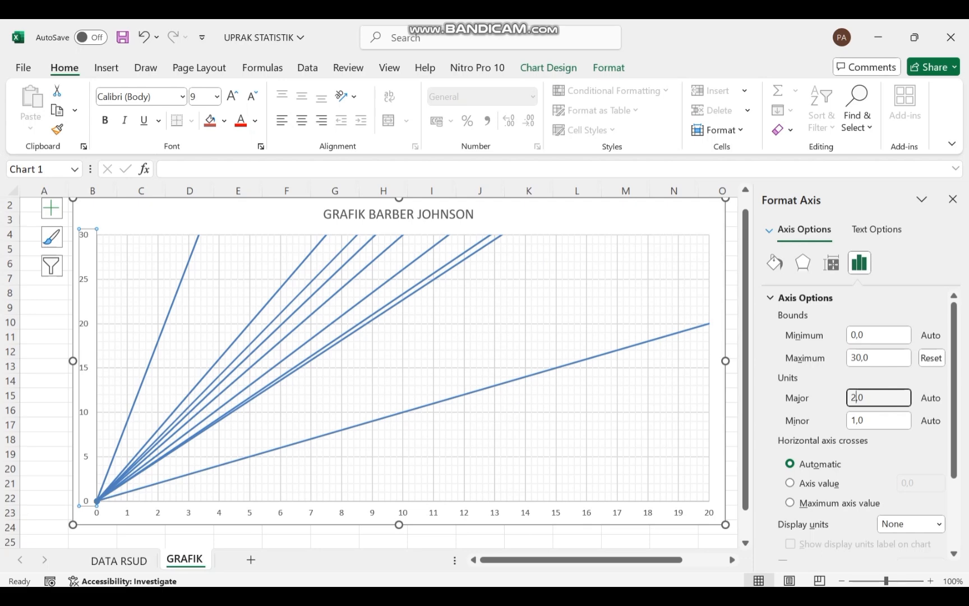
pyautogui.click(953, 199)
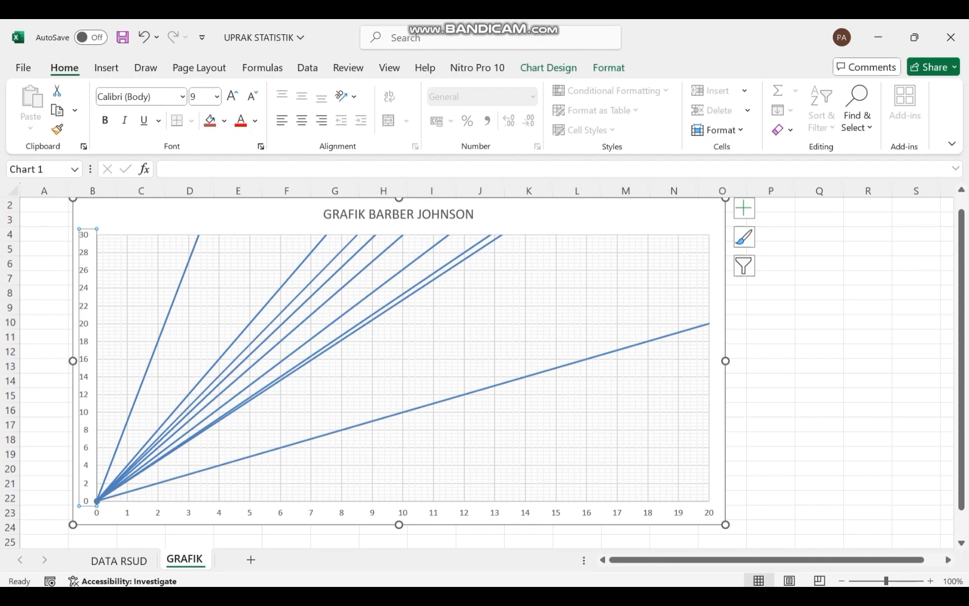
# Step: Draw a small text box over the upper end of the chart's steepest line
pyautogui.click(106, 67)
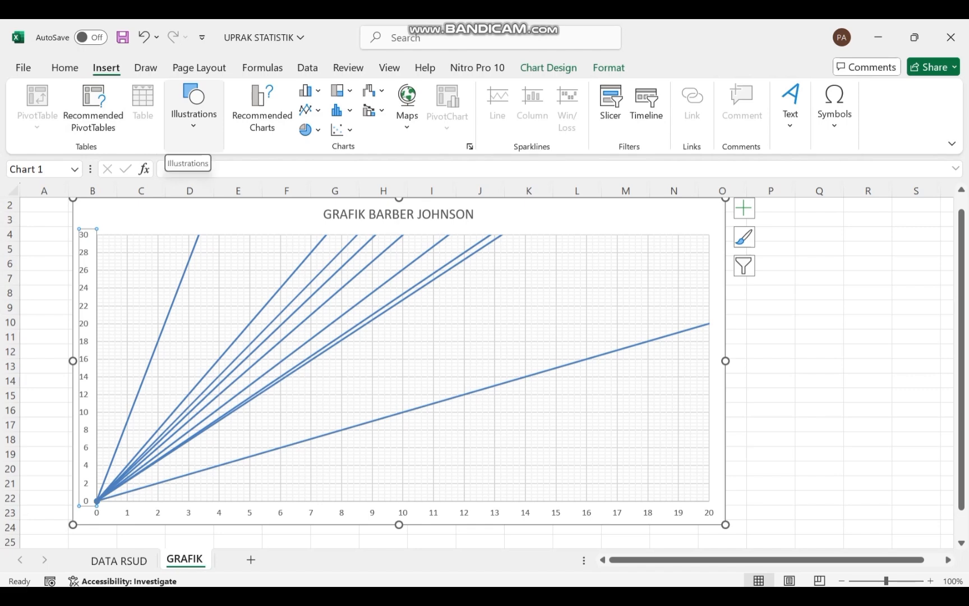
pyautogui.click(194, 110)
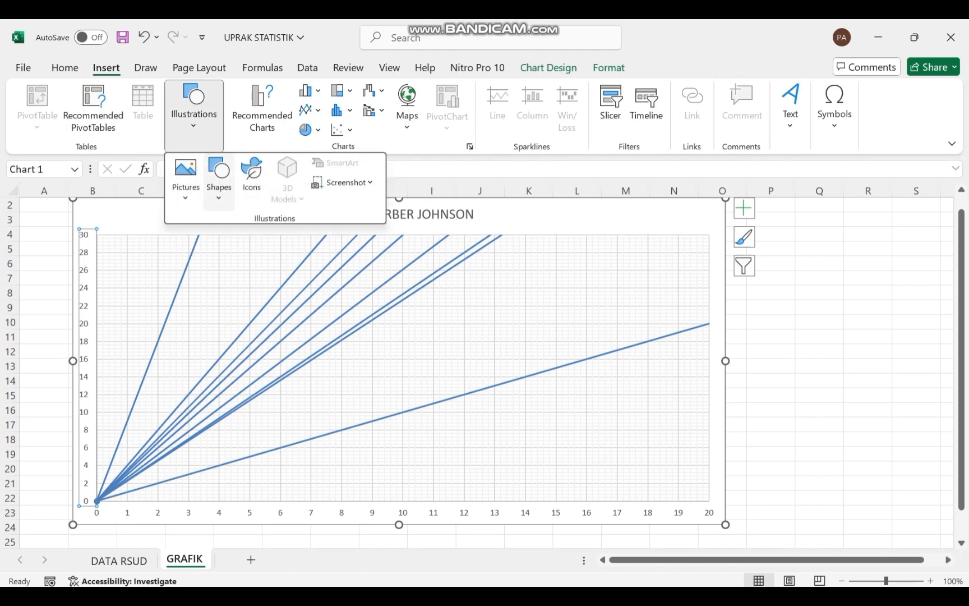
pyautogui.click(219, 180)
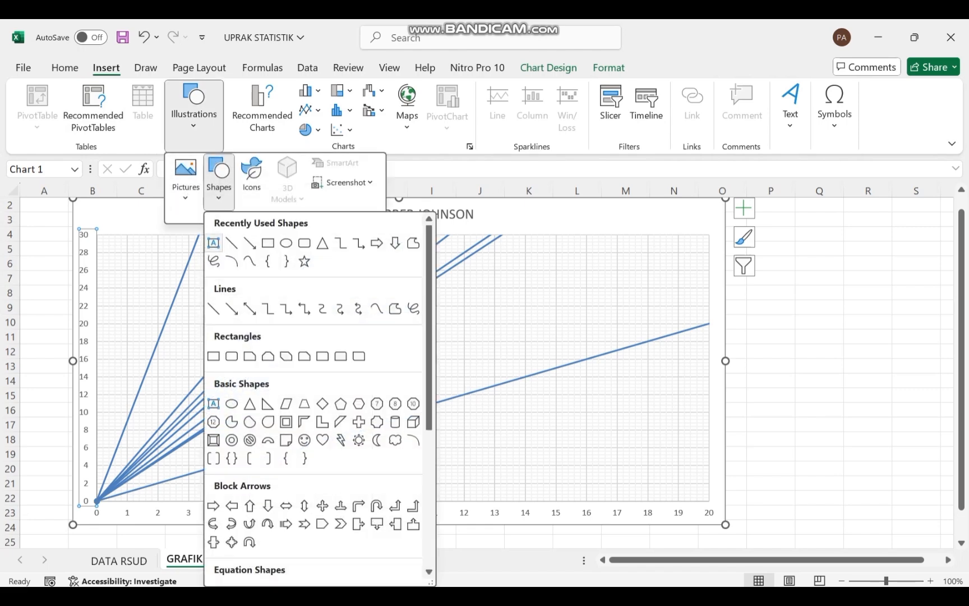
pyautogui.click(213, 242)
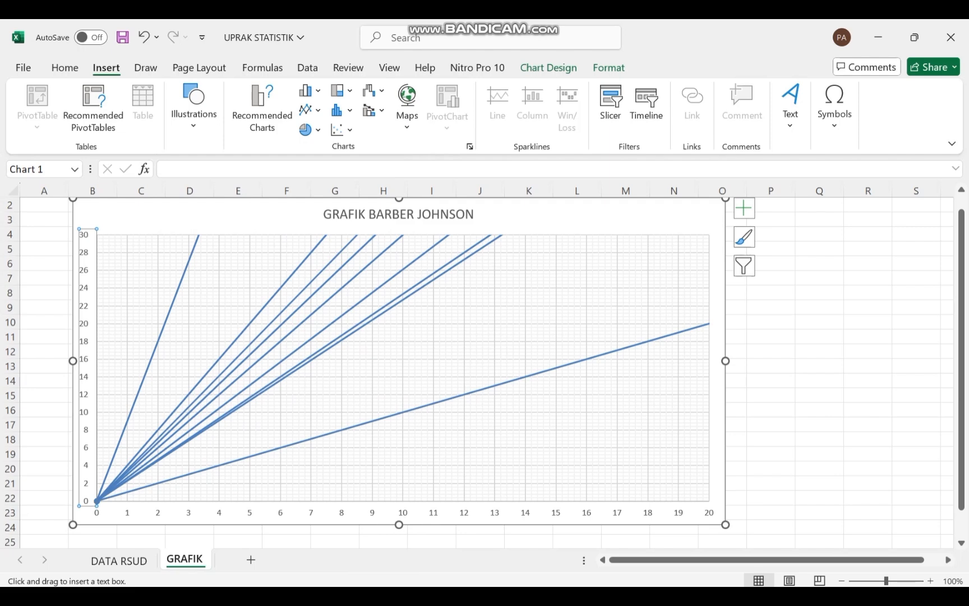
pyautogui.moveTo(161, 247); pyautogui.dragTo(219, 263)
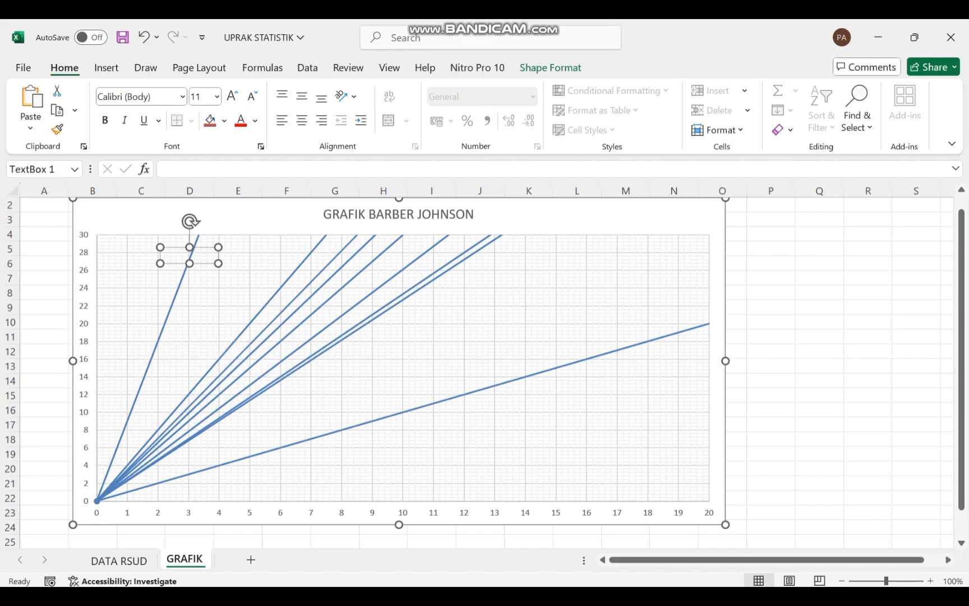
# Step: Check the BOR values on the DATA RSUD sheet and label the chart's text box "BOR 90%"
pyautogui.click(119, 561)
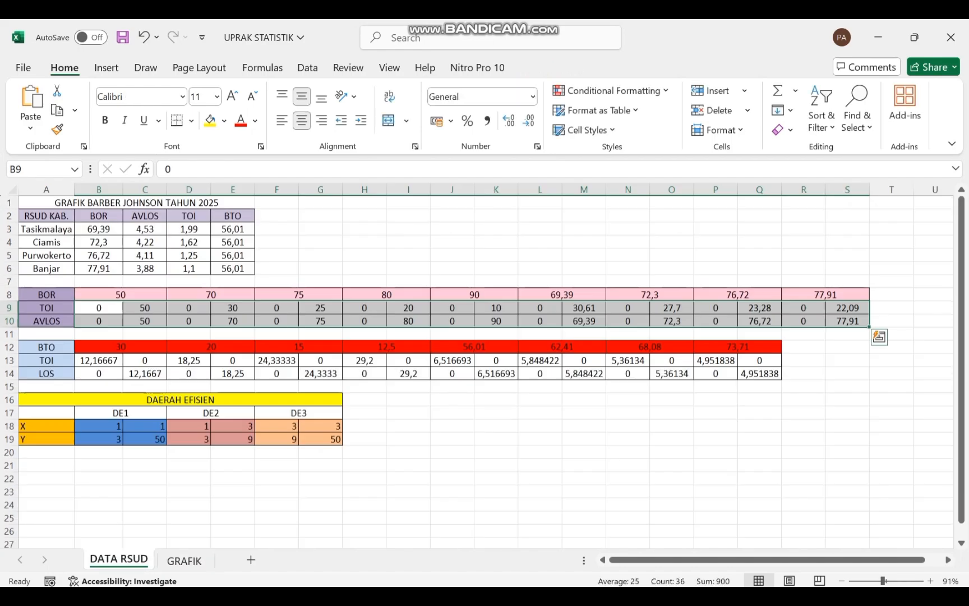
pyautogui.click(539, 439)
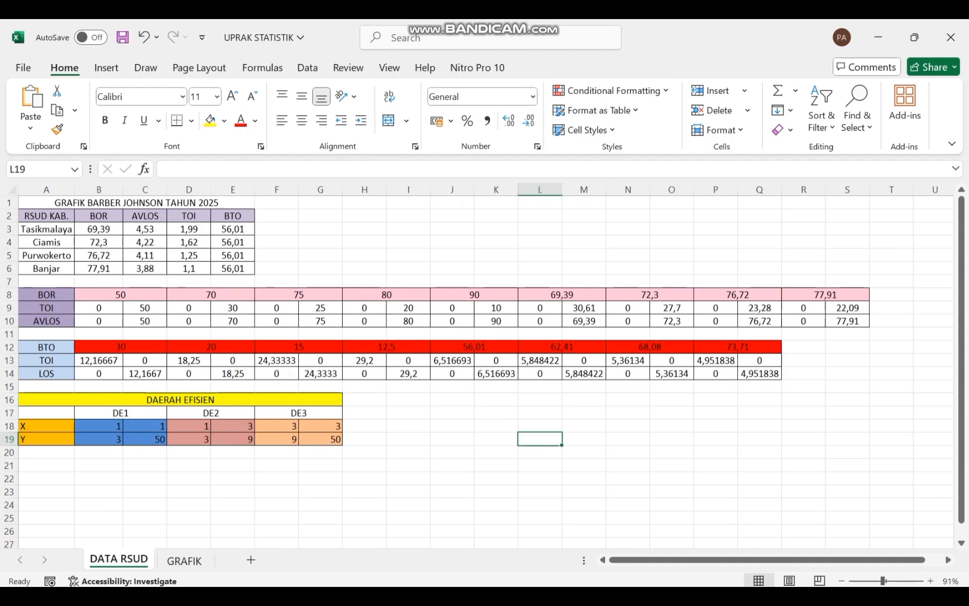
pyautogui.click(184, 560)
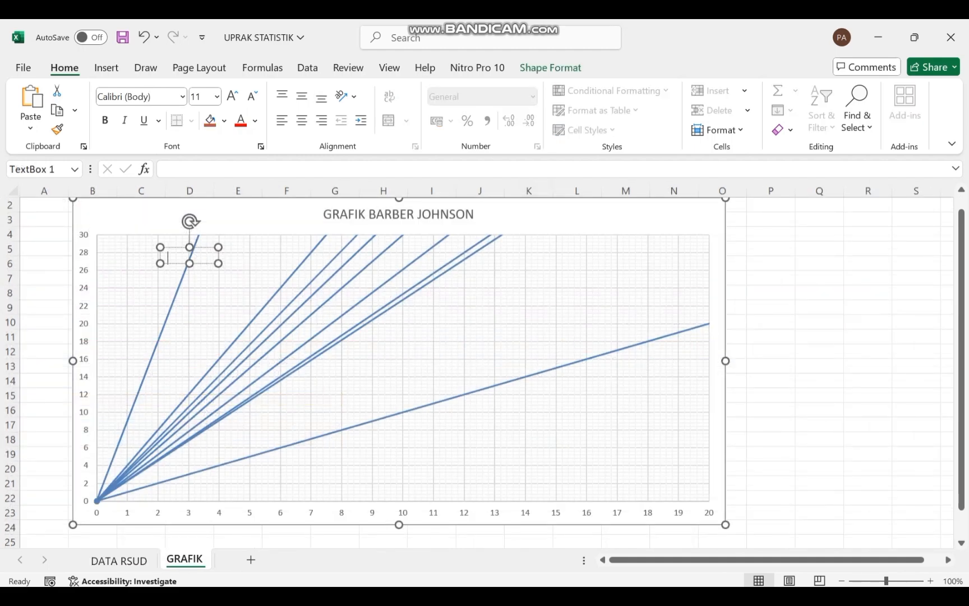
pyautogui.write('BOR 90')
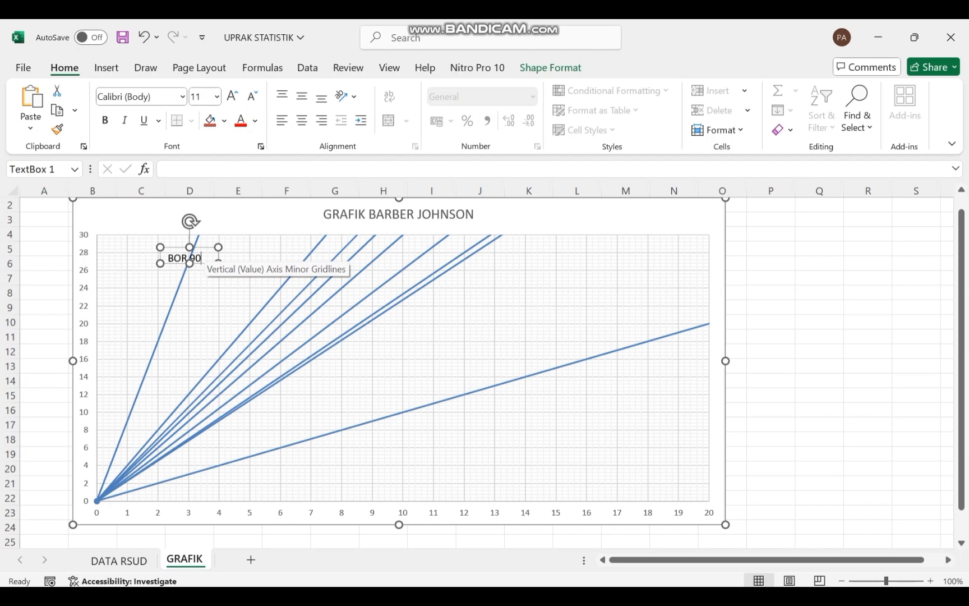
pyautogui.write('%')
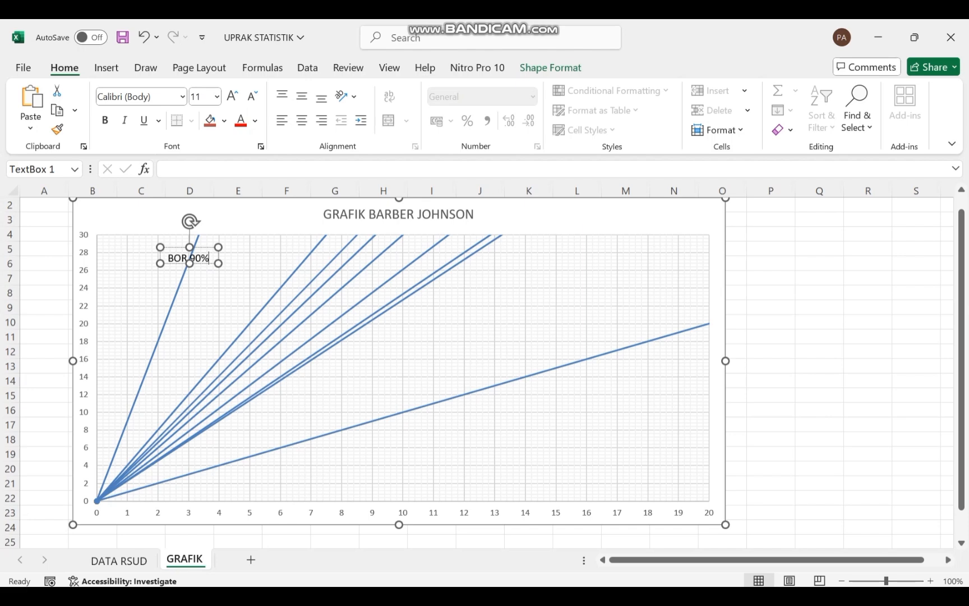
# Step: Rotate the BOR 90% label to follow the steepest line's slope and place it alongside that line
pyautogui.press('Escape')
pyautogui.moveTo(174, 248); pyautogui.dragTo(165, 215)
pyautogui.moveTo(165, 226); pyautogui.dragTo(150, 240)
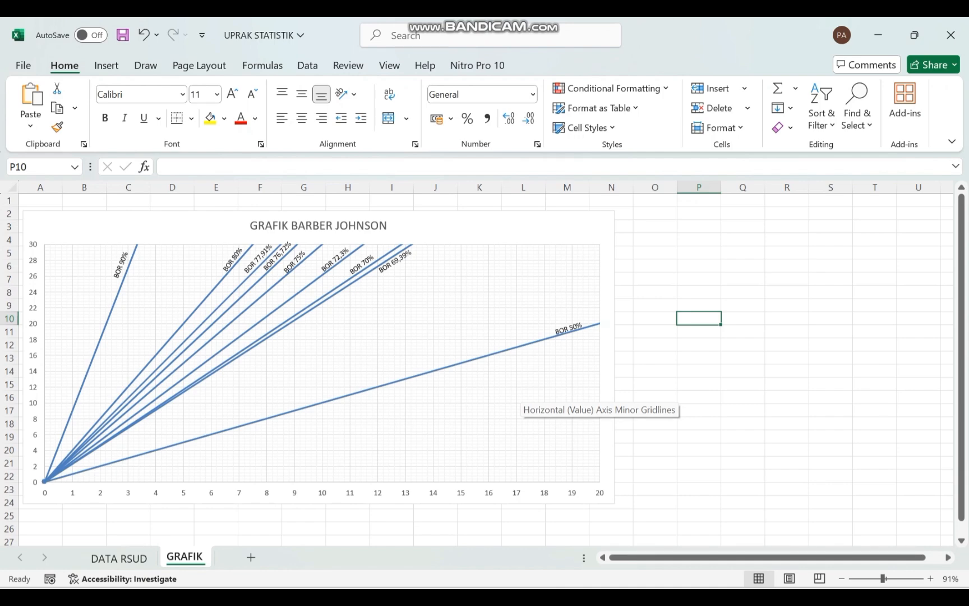
# Step: Add a new data series named "BTO 30" to the Barber Johnson chart
pyautogui.click(521, 394)
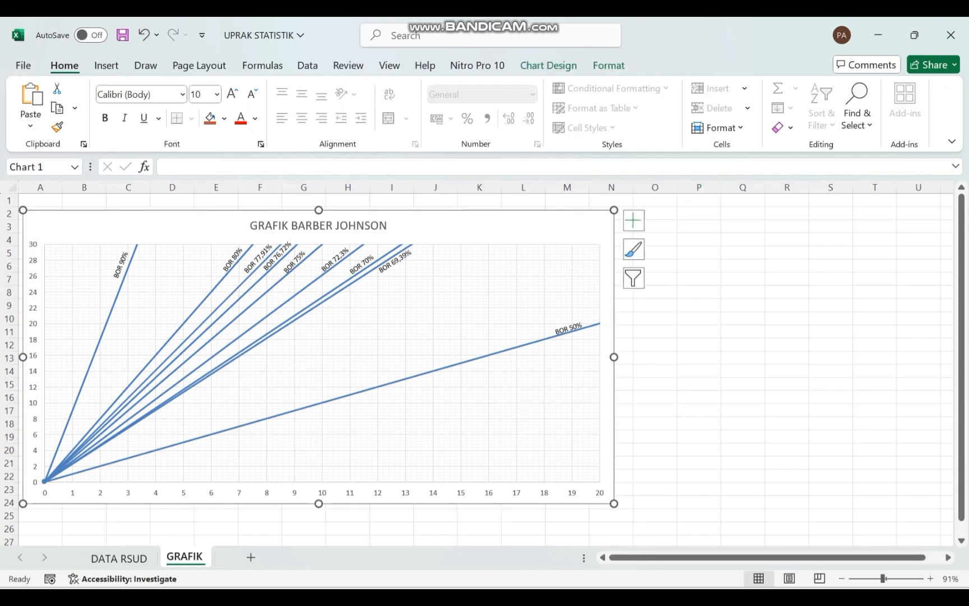
pyautogui.rightClick(572, 339)
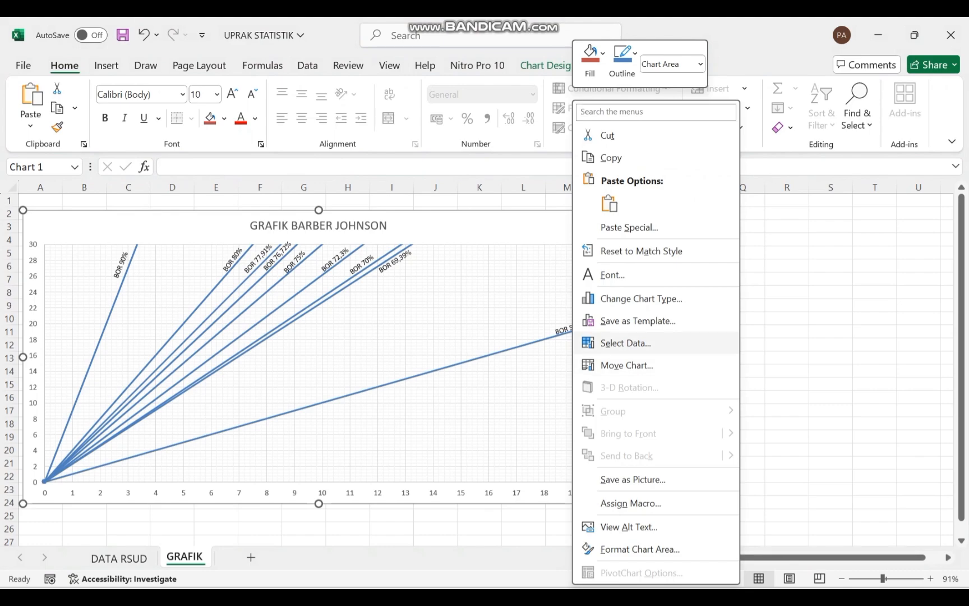
pyautogui.click(625, 343)
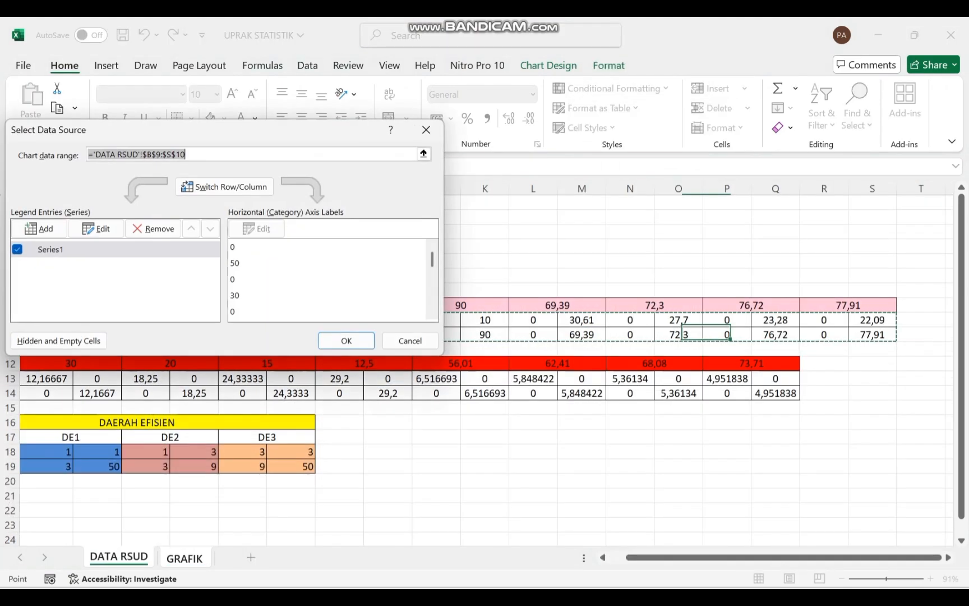
pyautogui.click(38, 228)
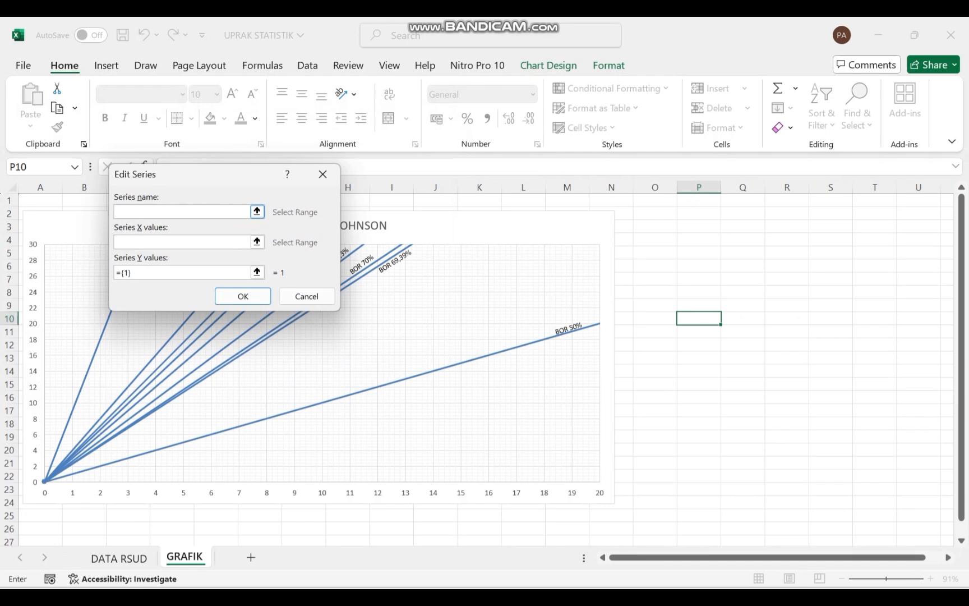
pyautogui.write('BTO 30')
# Step: Set the BTO 30 series' X values to B13:C13 on the DATA RSUD sheet
pyautogui.click(257, 241)
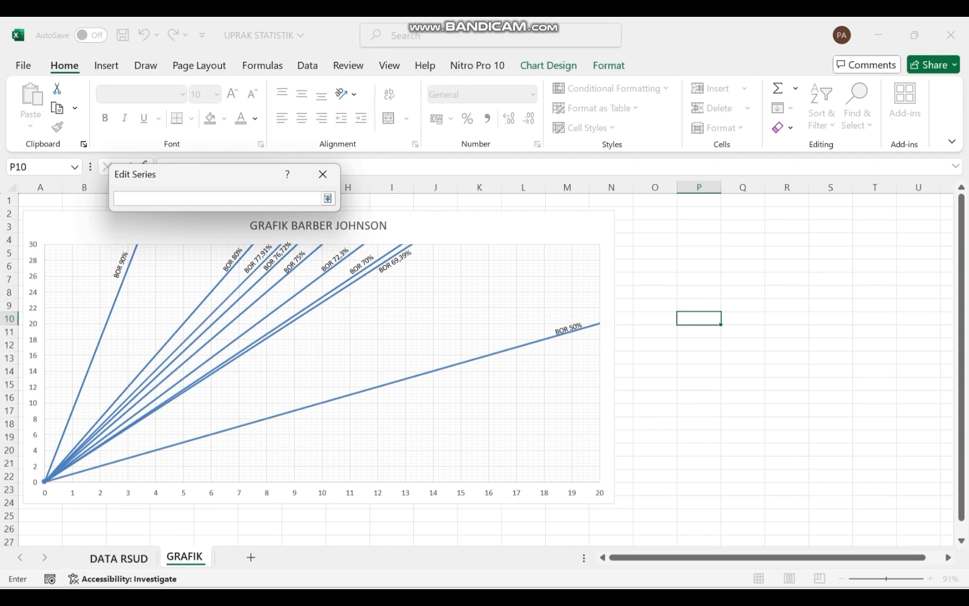
pyautogui.click(118, 558)
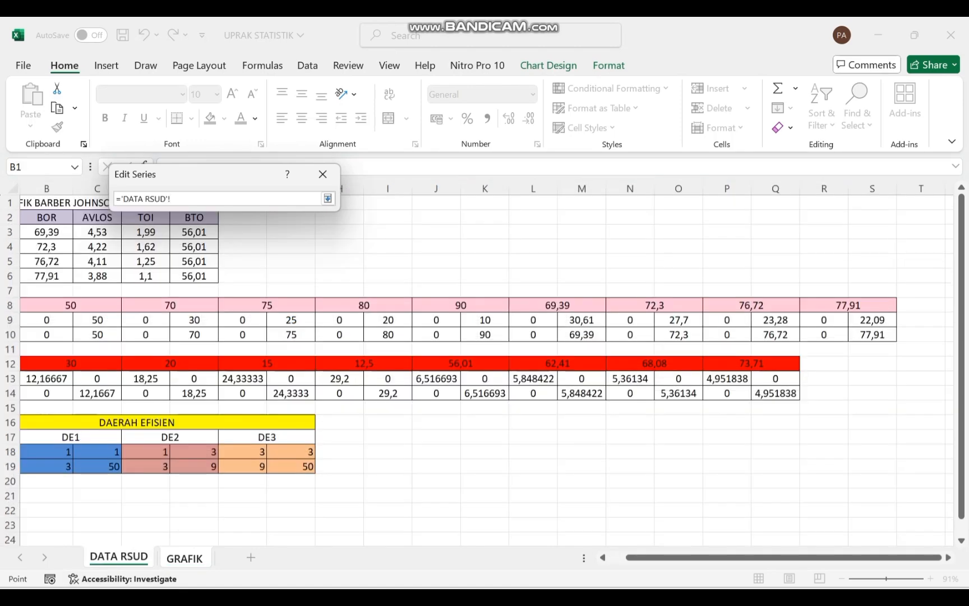
pyautogui.moveTo(111, 378); pyautogui.dragTo(169, 378)
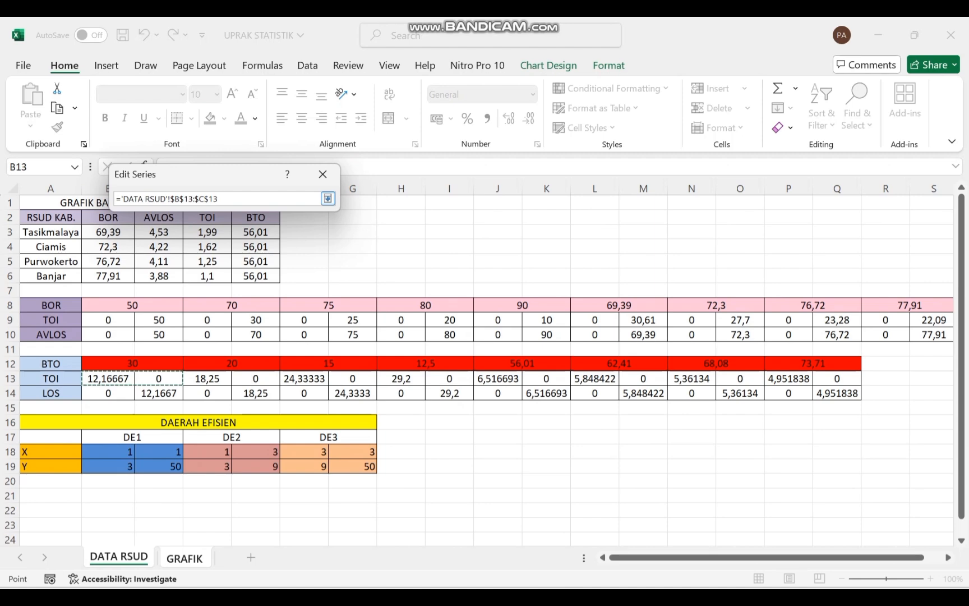
pyautogui.click(327, 198)
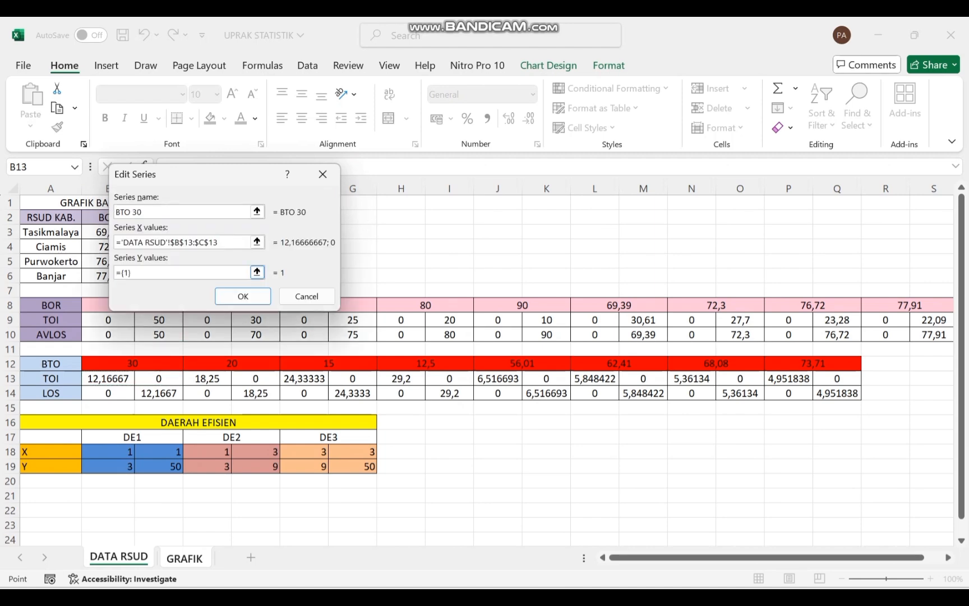
# Step: Set the BTO 30 series' Y values to B14:C14 on the DATA RSUD sheet and apply the chart's data source changes
pyautogui.click(256, 272)
pyautogui.moveTo(100, 362); pyautogui.dragTo(148, 363)
pyautogui.click(100, 362)
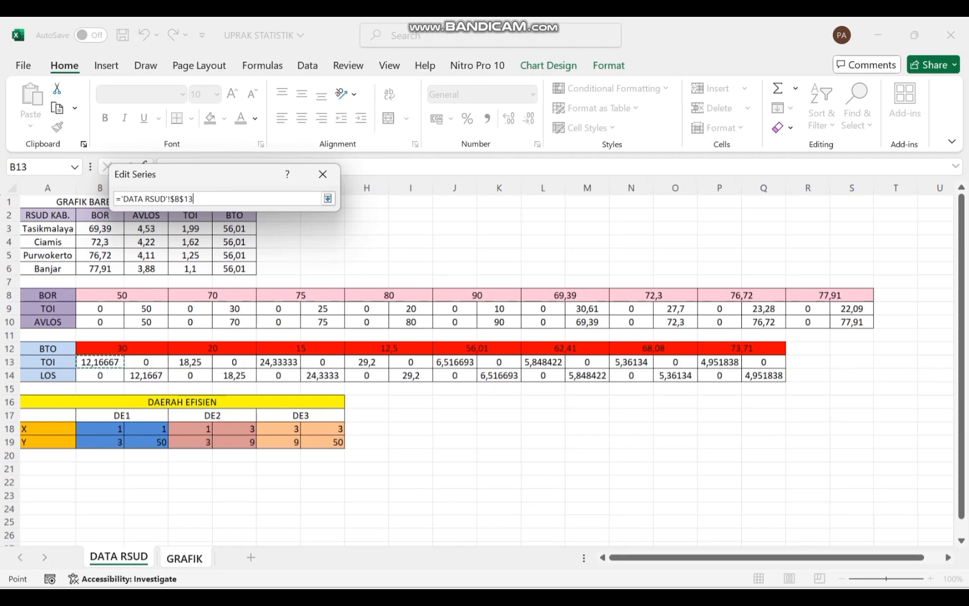
pyautogui.click(98, 373)
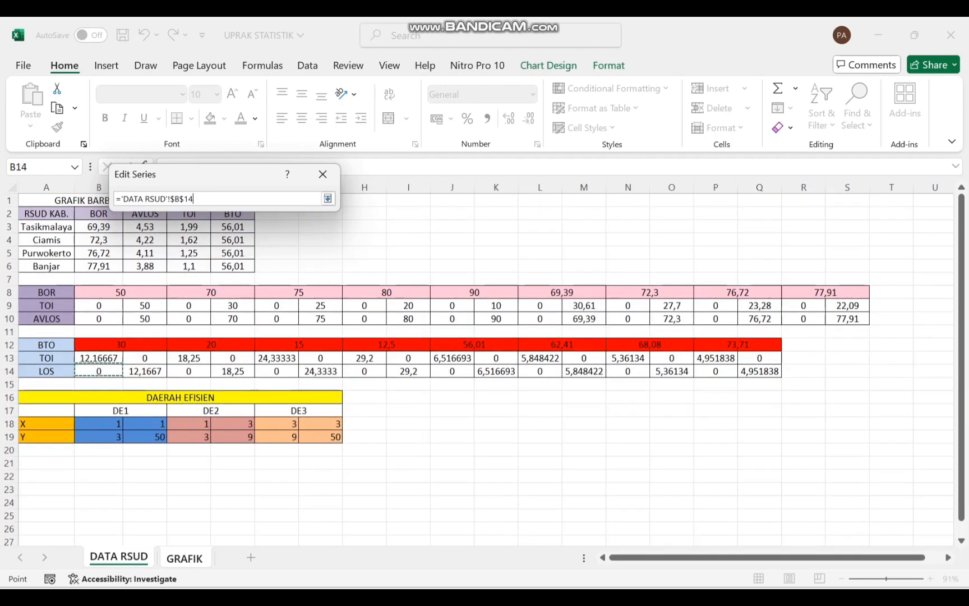
pyautogui.moveTo(99, 373); pyautogui.dragTo(148, 373)
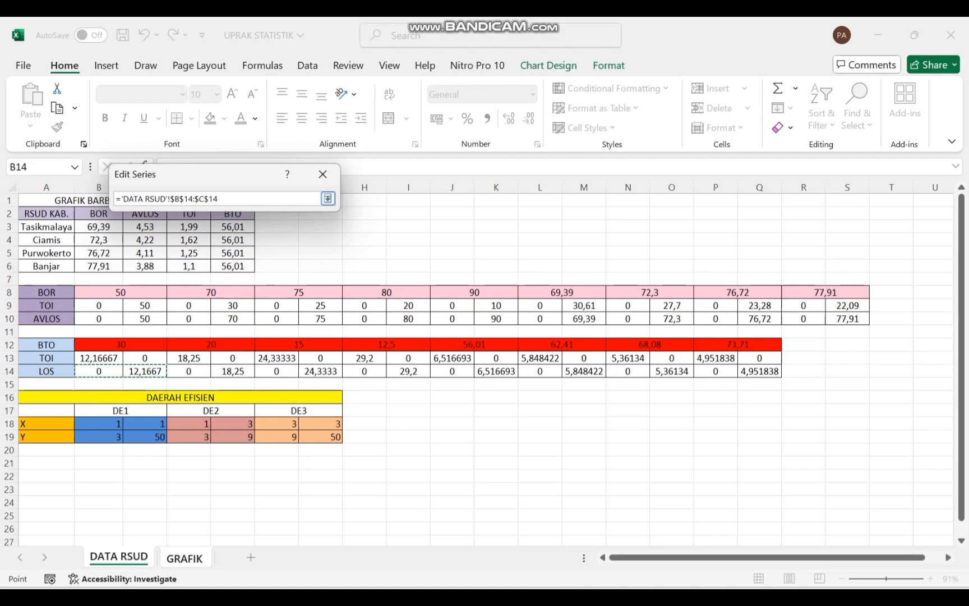
pyautogui.click(327, 198)
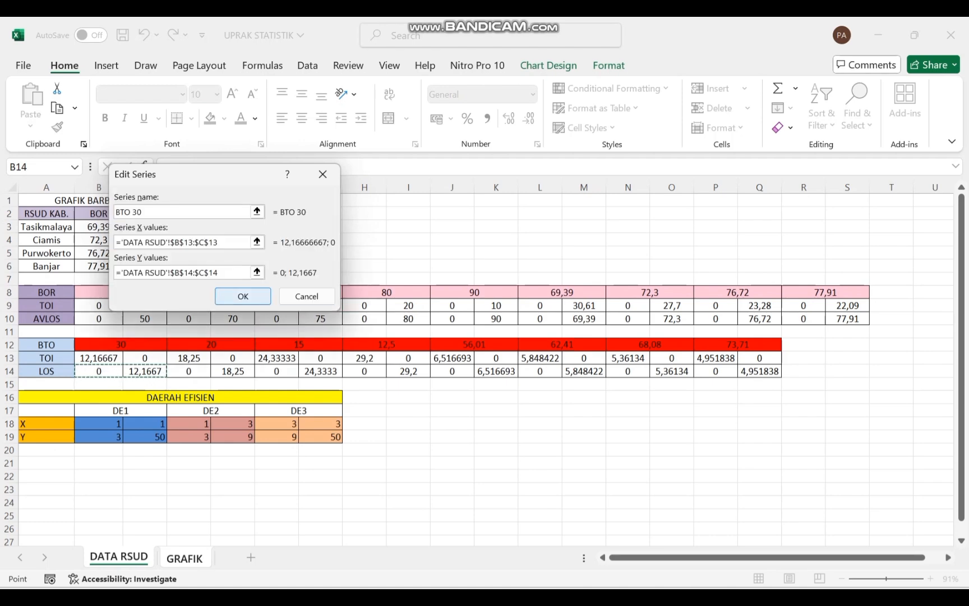
pyautogui.press('Return')
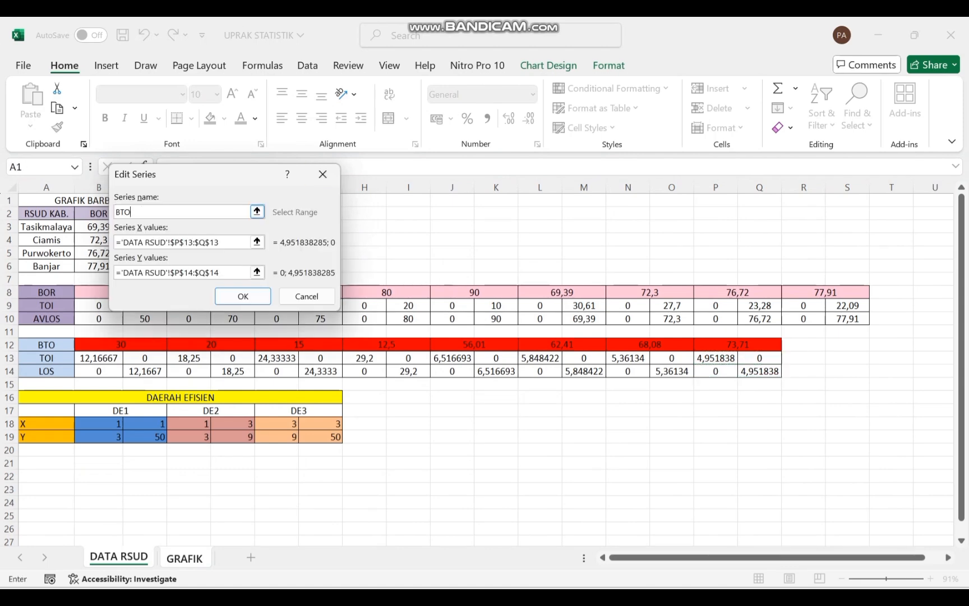
pyautogui.click(346, 340)
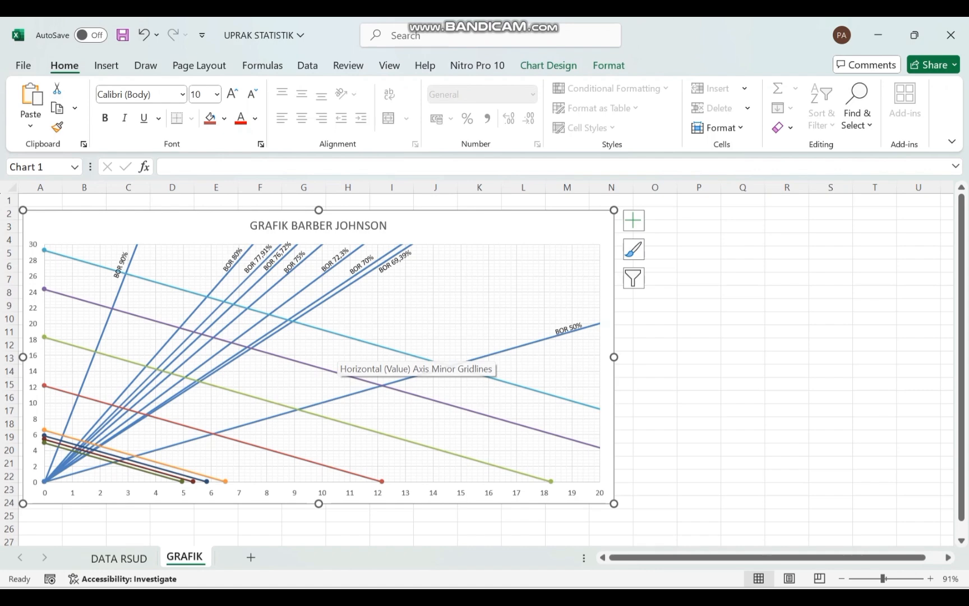
pyautogui.click(699, 397)
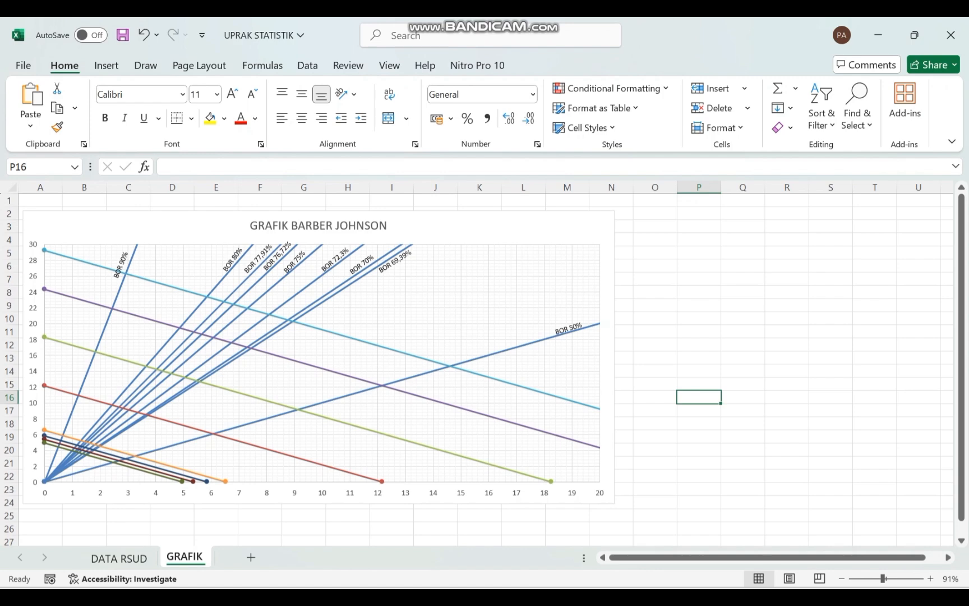
# Step: Add a new data series named "DAERAH EFISIEN" to the Barber Johnson chart
pyautogui.click(494, 226)
pyautogui.rightClick(542, 236)
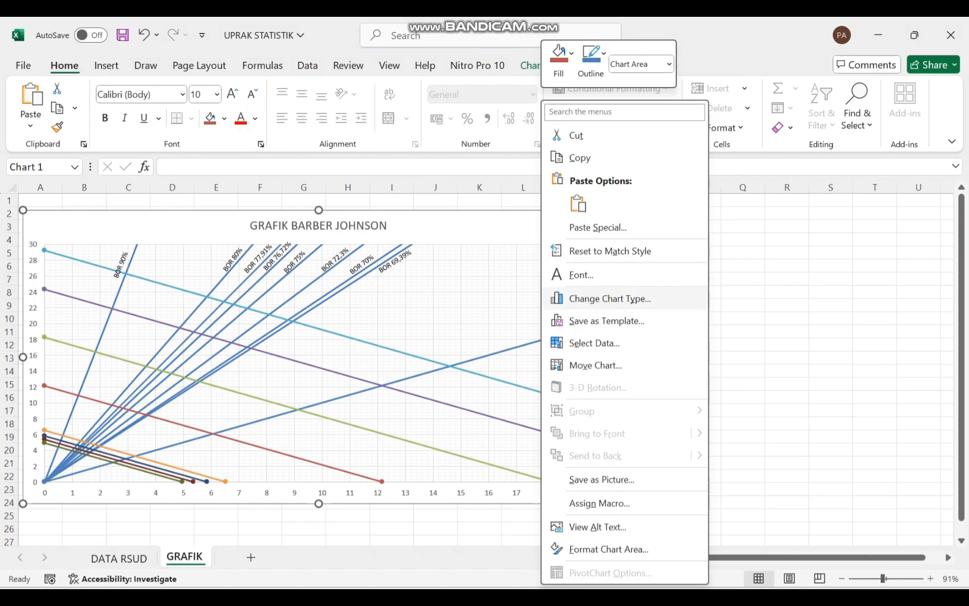
pyautogui.click(583, 341)
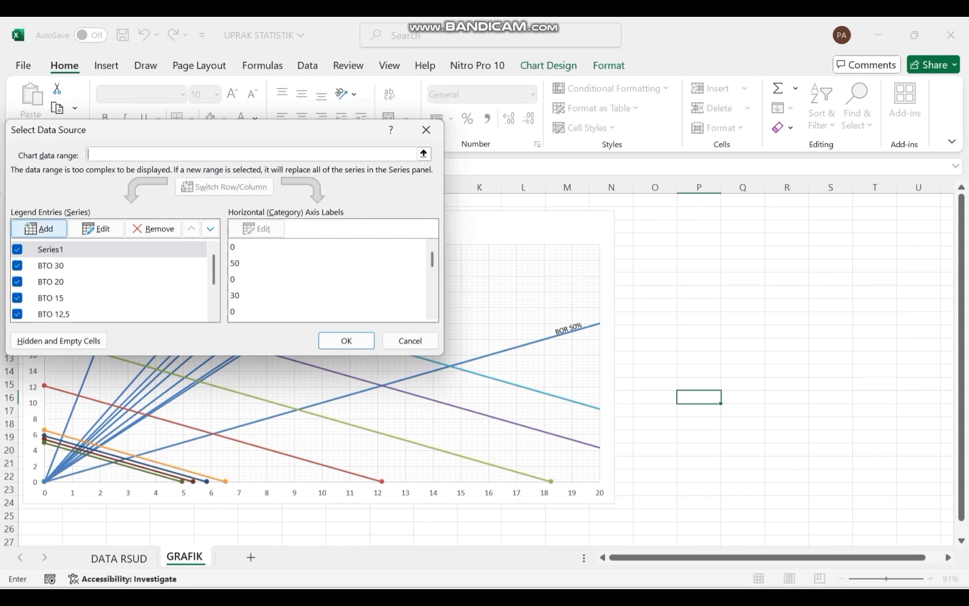
pyautogui.click(39, 228)
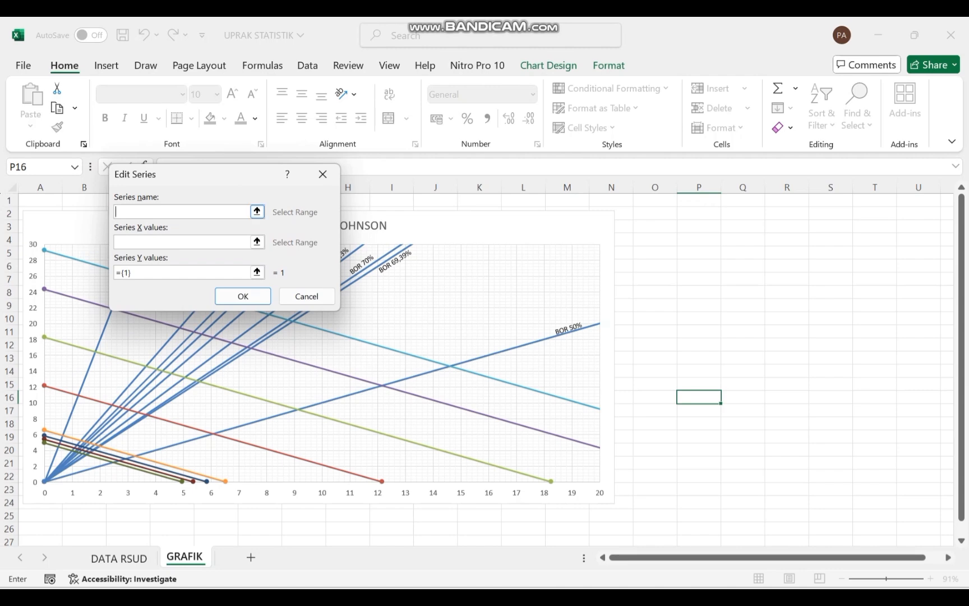
pyautogui.write('DAERAH EFISIEN')
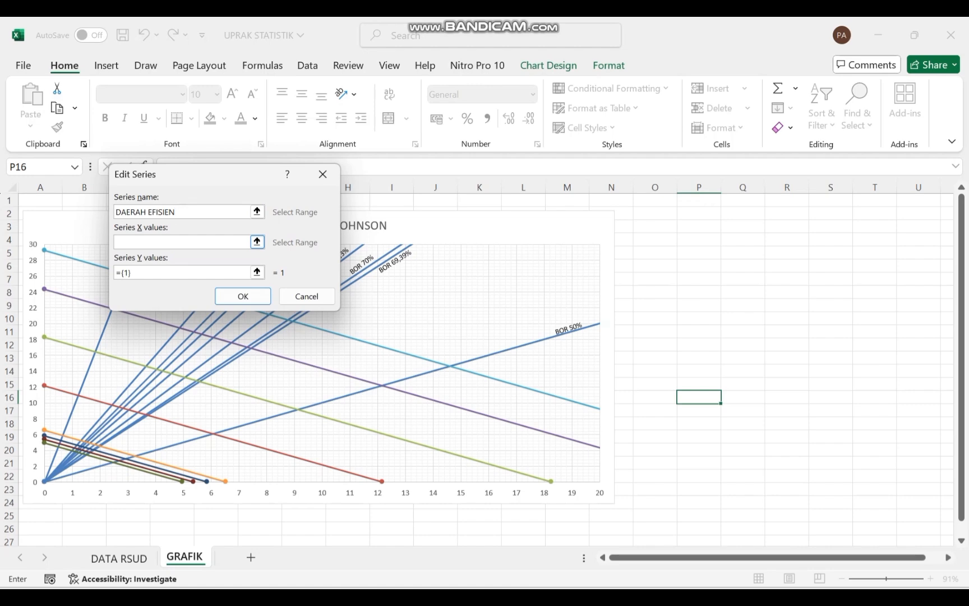
# Step: Set the DAERAH EFISIEN series' X values to B18:G18 on the DATA RSUD sheet
pyautogui.click(257, 241)
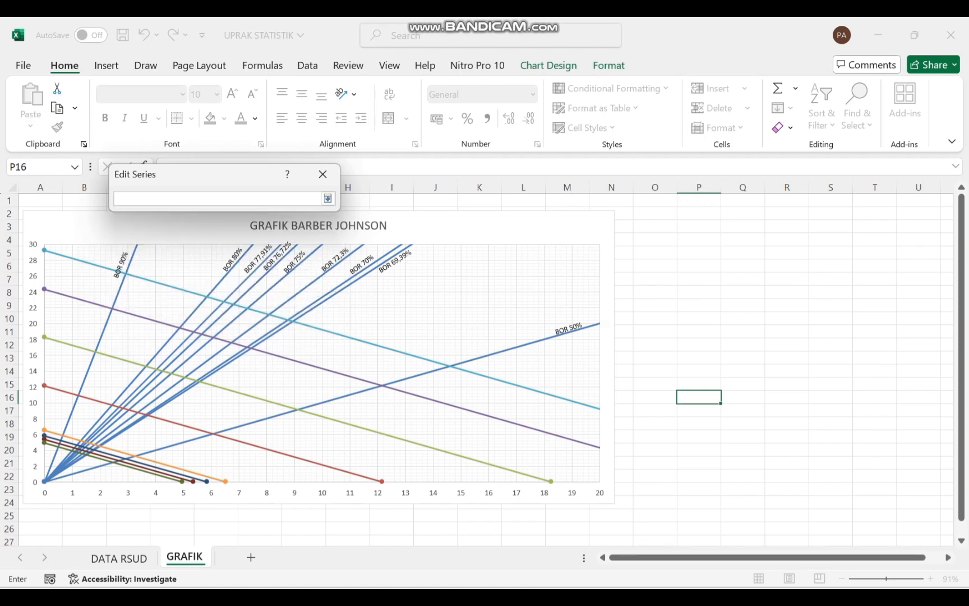
pyautogui.click(119, 558)
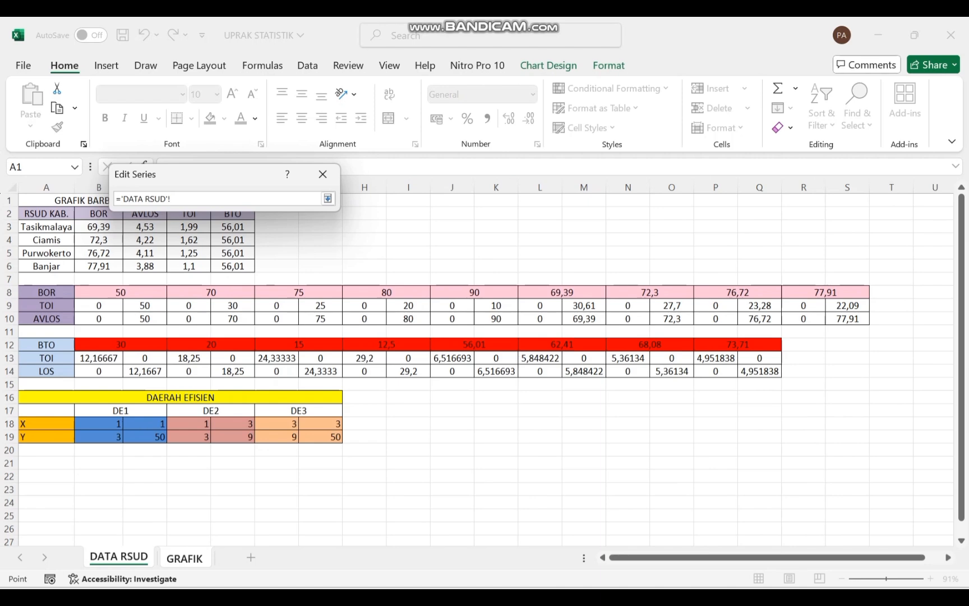
pyautogui.moveTo(99, 424); pyautogui.dragTo(333, 427)
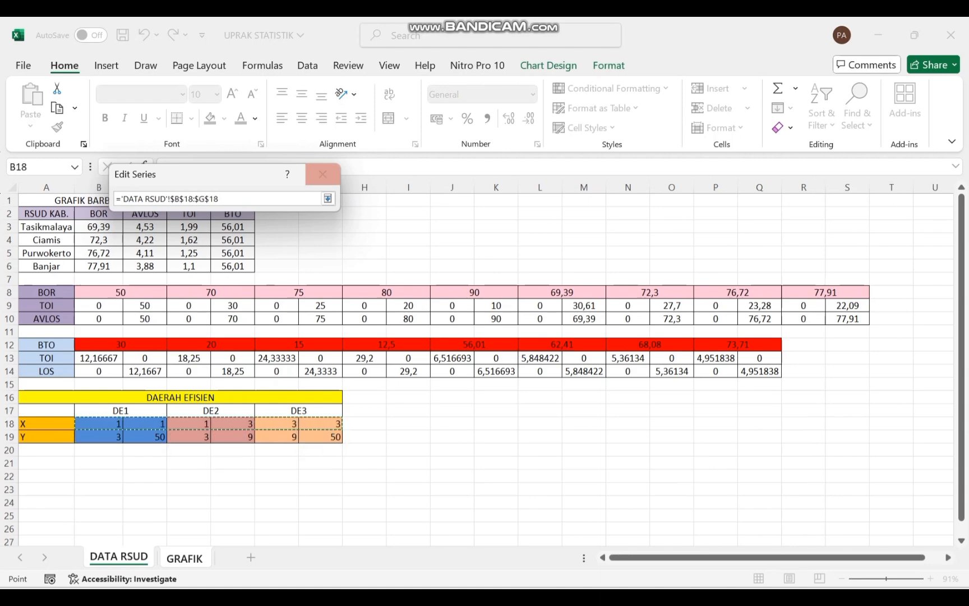
pyautogui.click(328, 199)
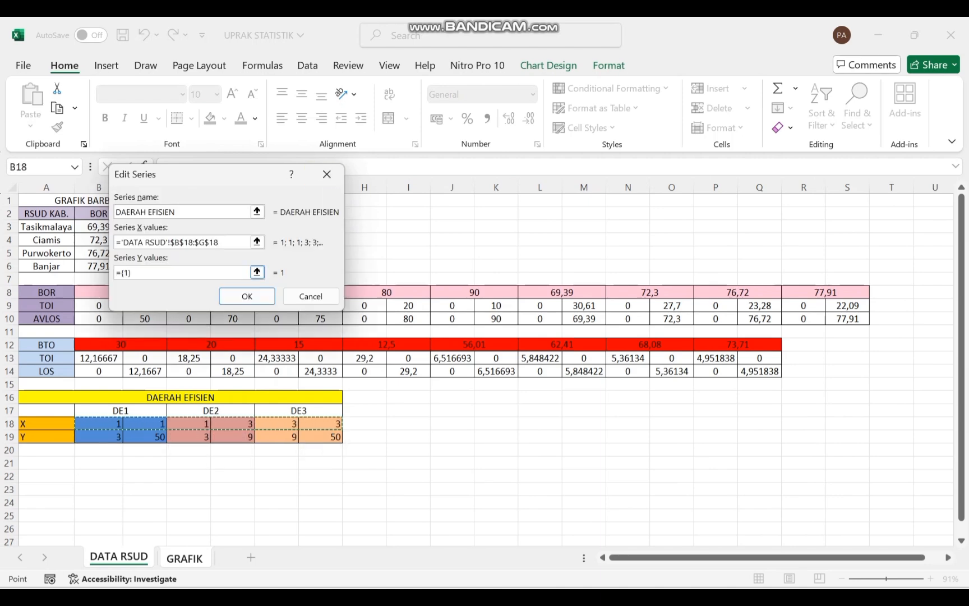
# Step: Set the DAERAH EFISIEN series' Y values to B19:G19 on the DATA RSUD sheet and apply the chart's data source changes
pyautogui.click(257, 272)
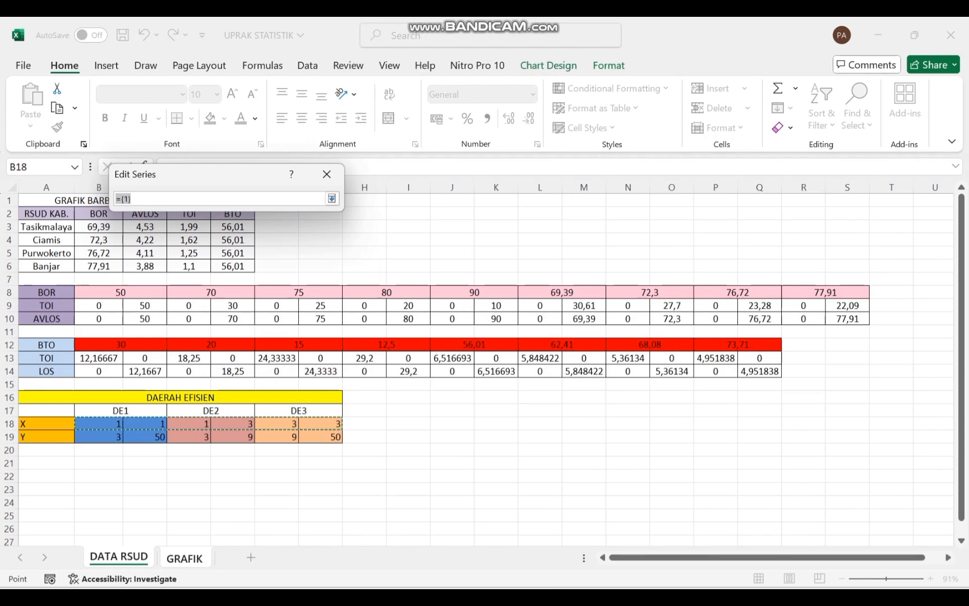
pyautogui.moveTo(99, 437); pyautogui.dragTo(335, 437)
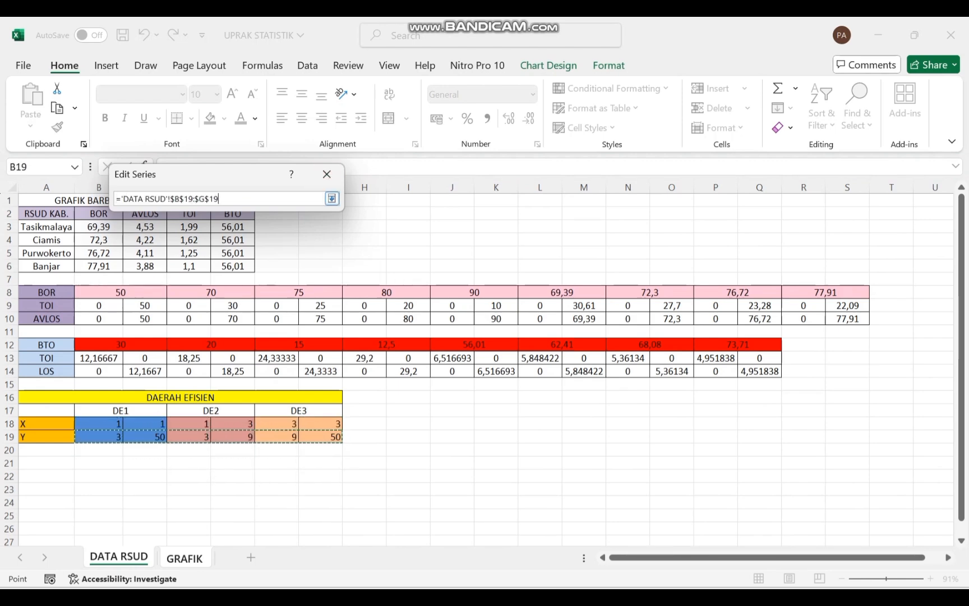
pyautogui.click(332, 198)
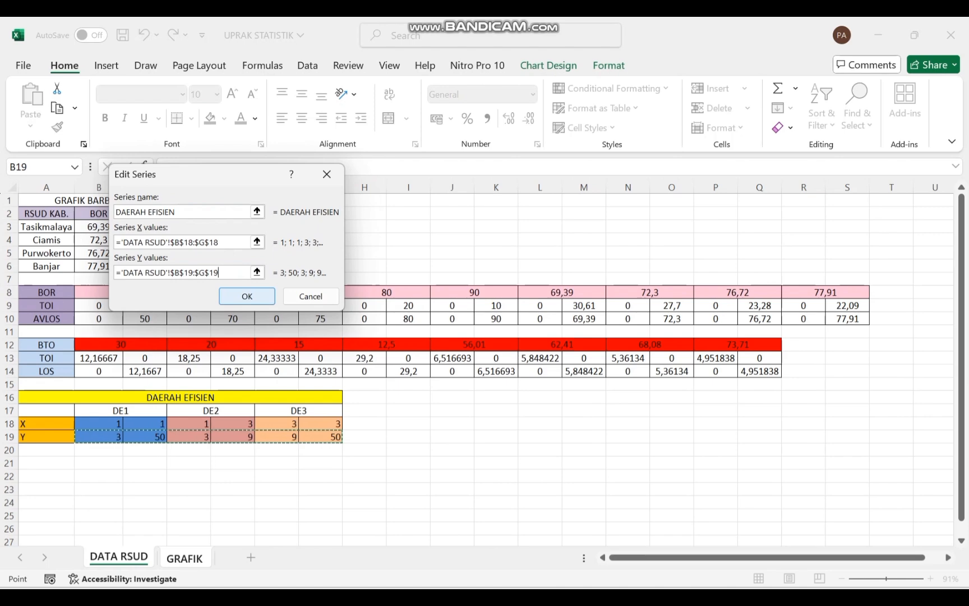
pyautogui.press('Return')
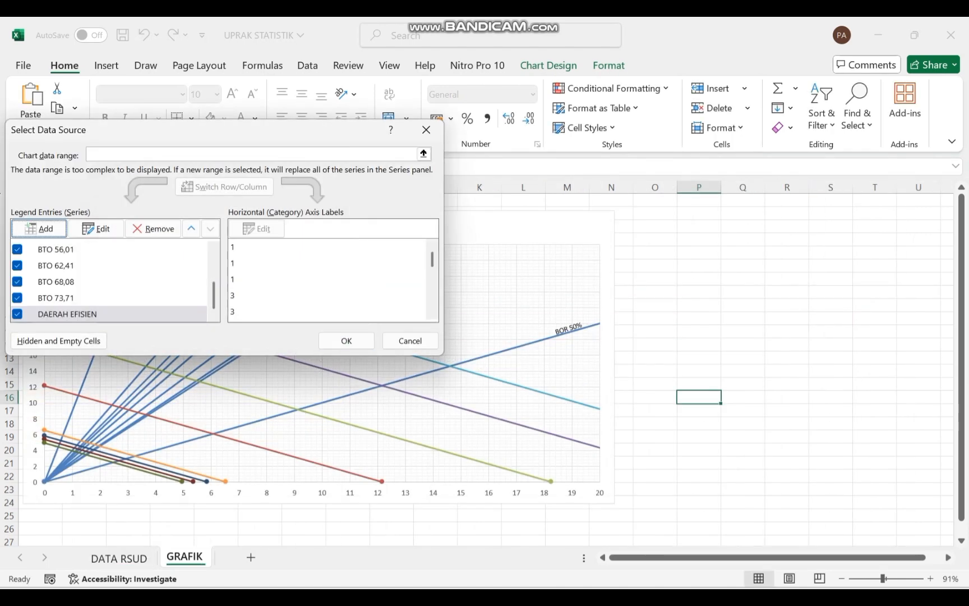
pyautogui.click(346, 340)
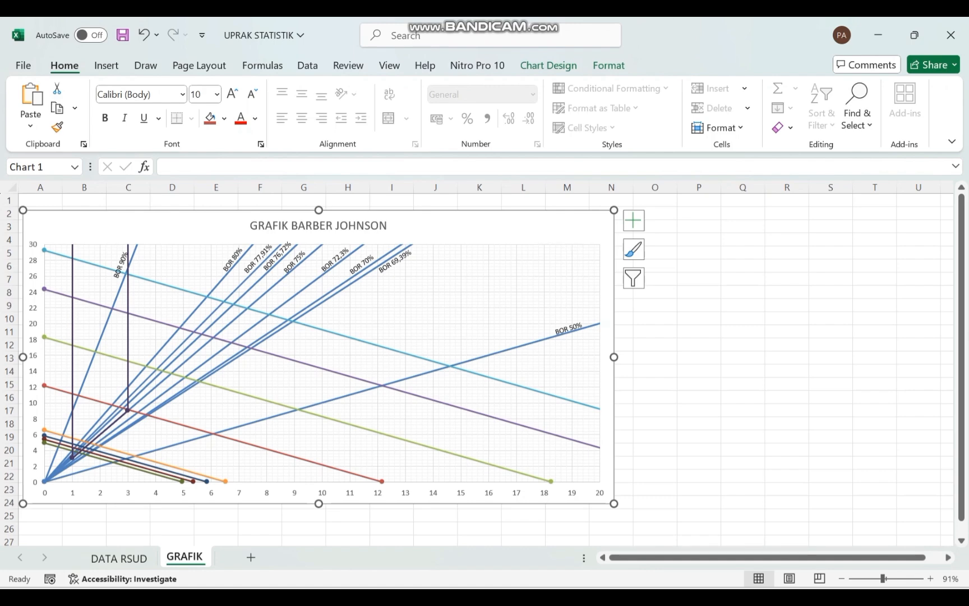
# Step: Add a new data series named "Tasikmalaya" to the Barber Johnson chart
pyautogui.rightClick(543, 343)
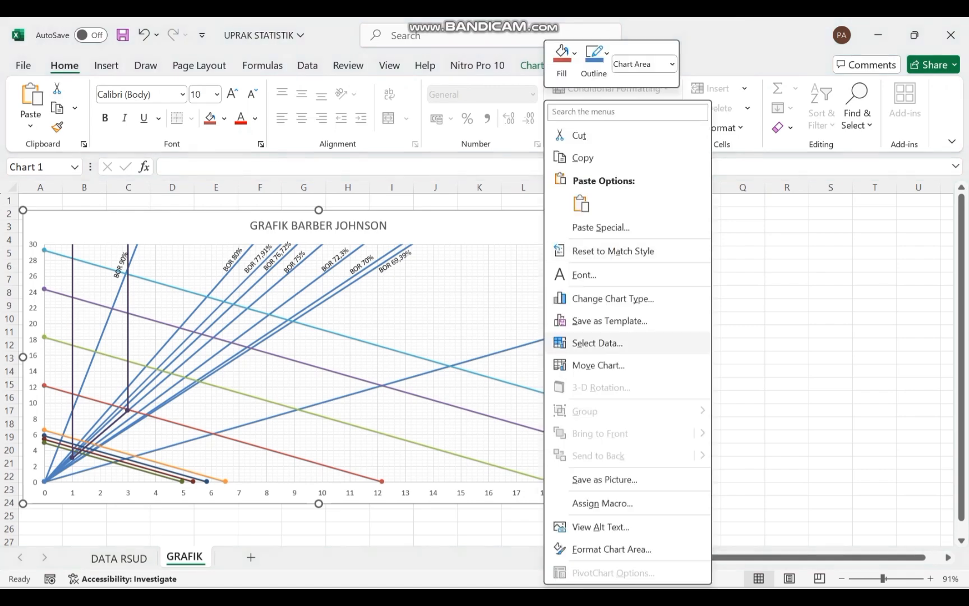
pyautogui.click(596, 342)
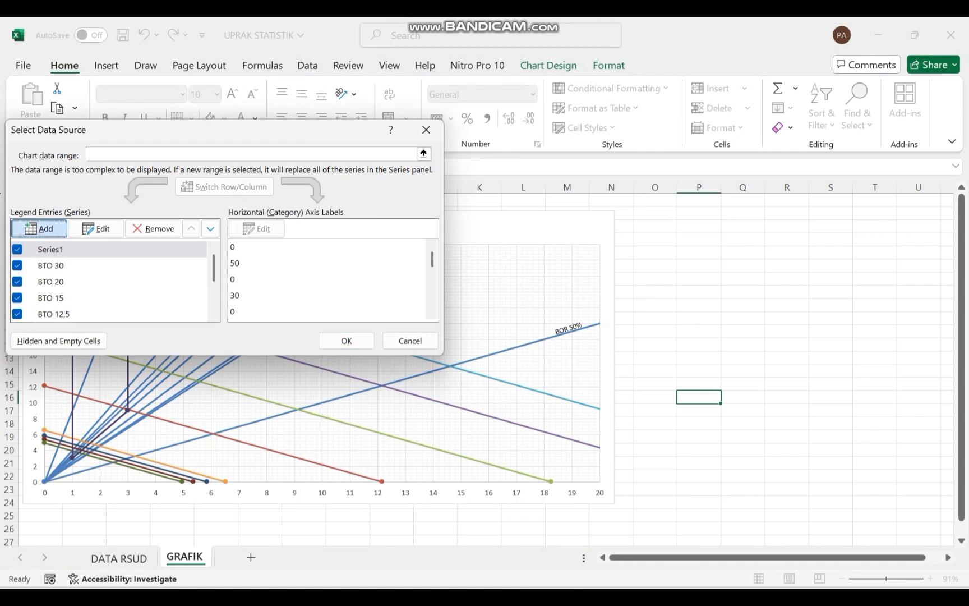
pyautogui.click(38, 228)
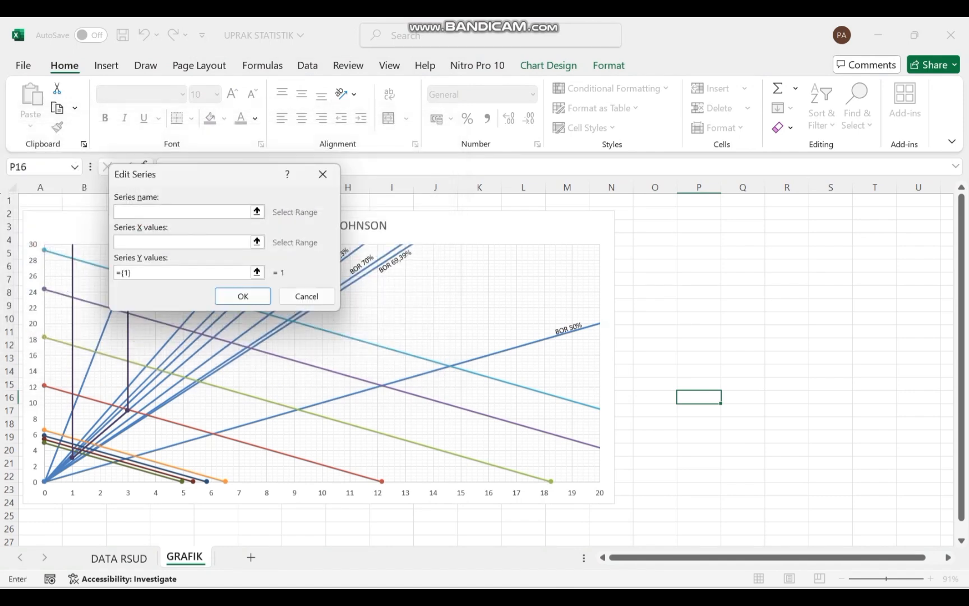
pyautogui.write('Tasikmaly')
pyautogui.press('BackSpace')
pyautogui.write('aya')
# Step: Set the Tasikmalaya series' X value to its TOI in cell D3 on the DATA RSUD sheet
pyautogui.click(257, 242)
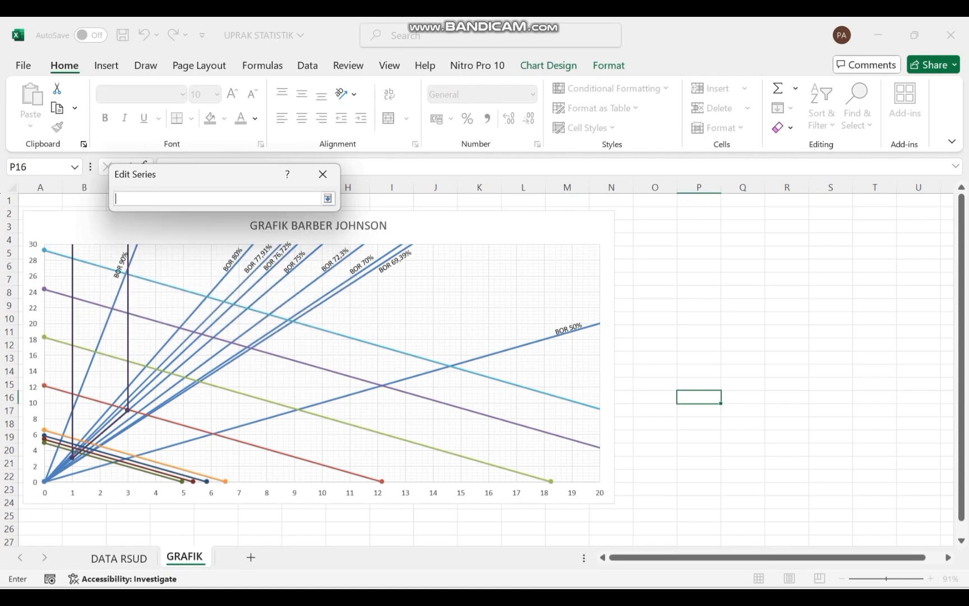
pyautogui.click(118, 558)
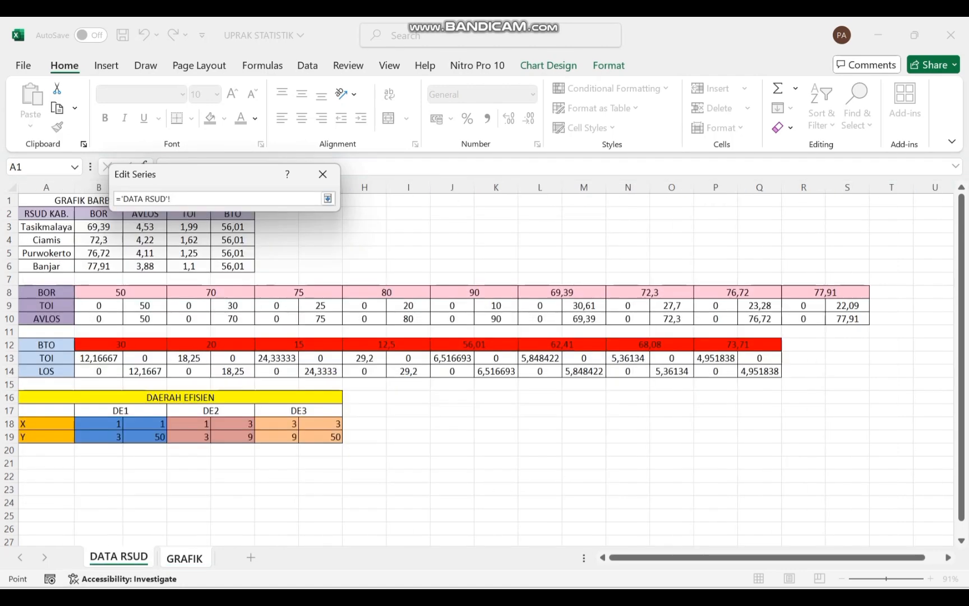
pyautogui.scroll(2, 477, 370)
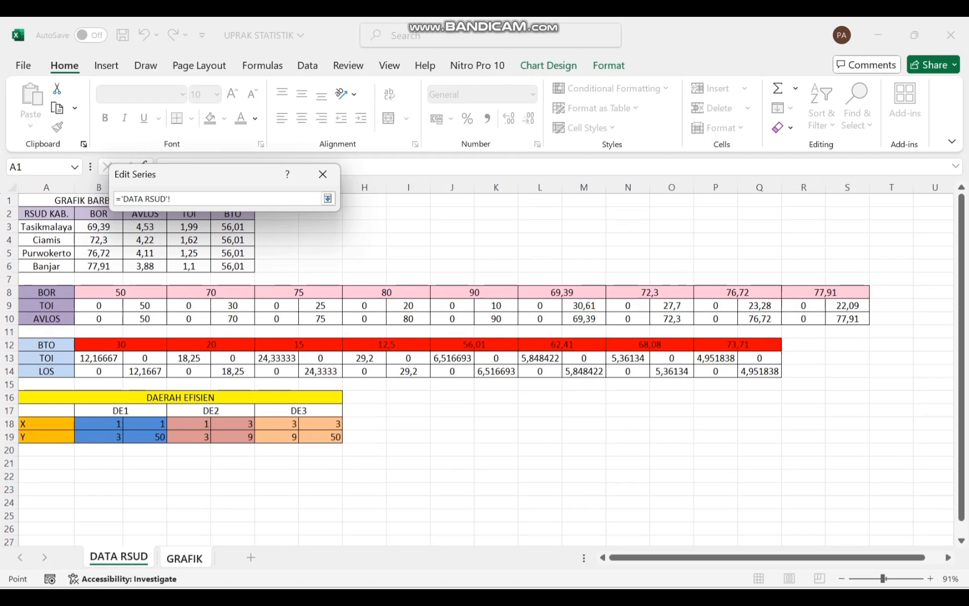
pyautogui.click(189, 227)
pyautogui.click(327, 198)
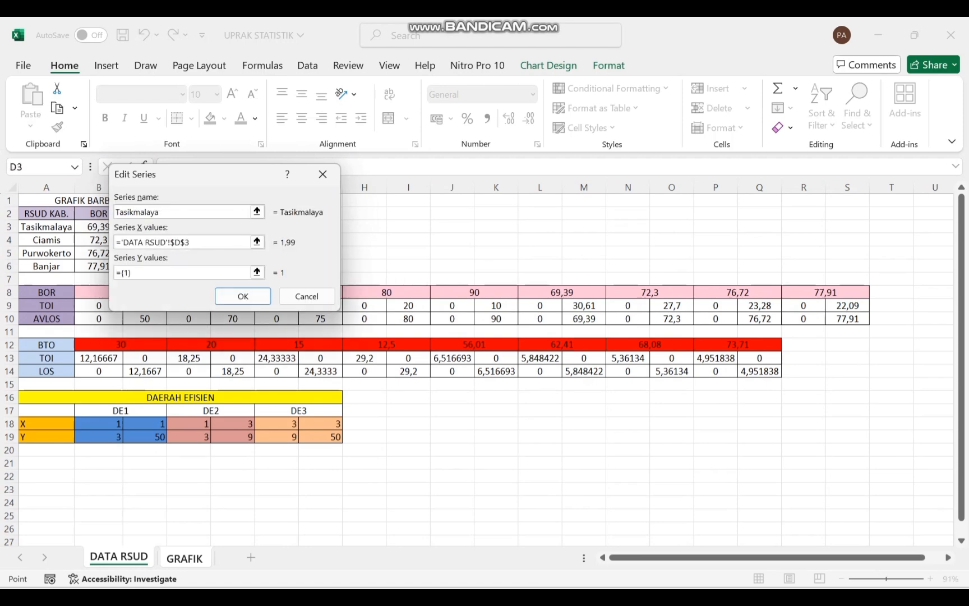
# Step: Set the Tasikmalaya series' Y value to its AVLOS in cell C3 on the DATA RSUD sheet
pyautogui.click(257, 272)
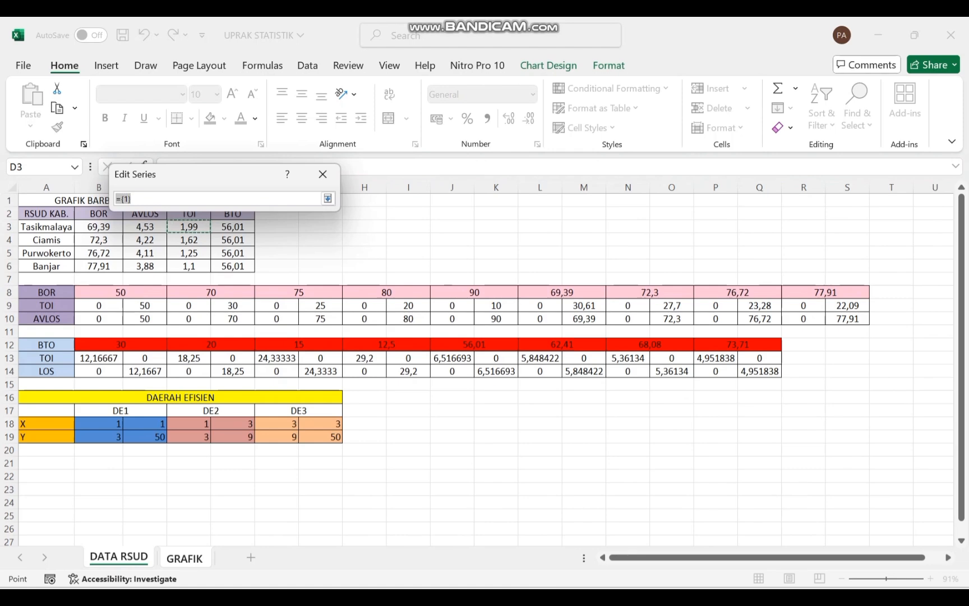
pyautogui.click(145, 227)
pyautogui.click(327, 198)
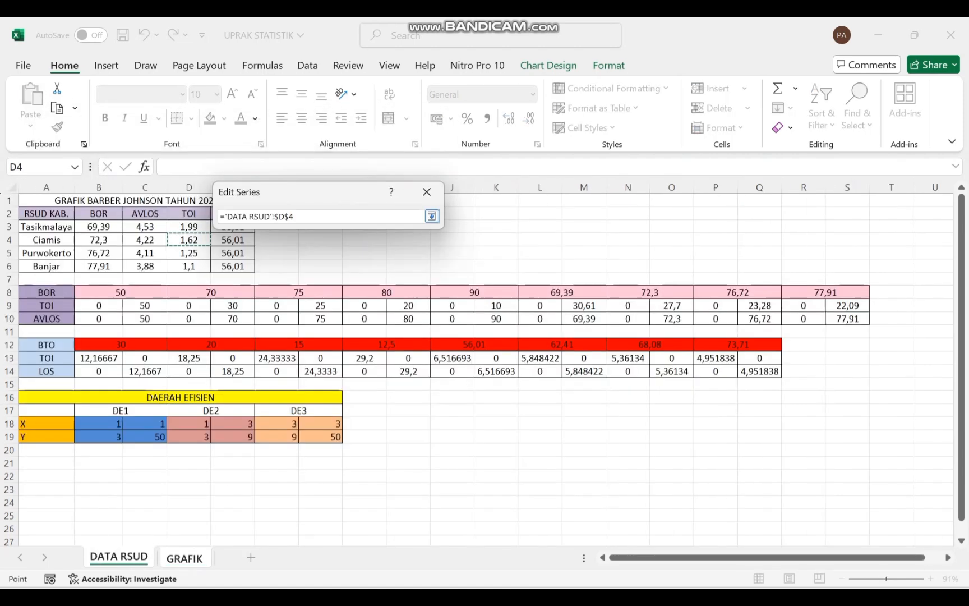
# Step: Complete the Ciamis and Purwokerto series with X and Y values from D4 and C4, and from D5 and C5
pyautogui.click(145, 239)
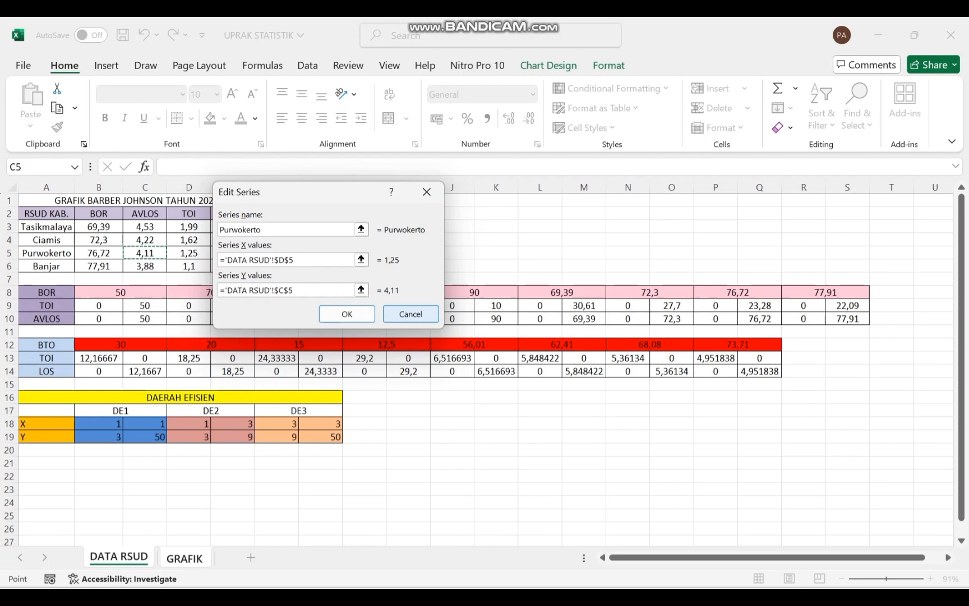
pyautogui.click(347, 314)
# Step: Add a data series named "Banjar" with its X value taken from the TOI in cell D6 on the DATA RSUD sheet
pyautogui.click(37, 245)
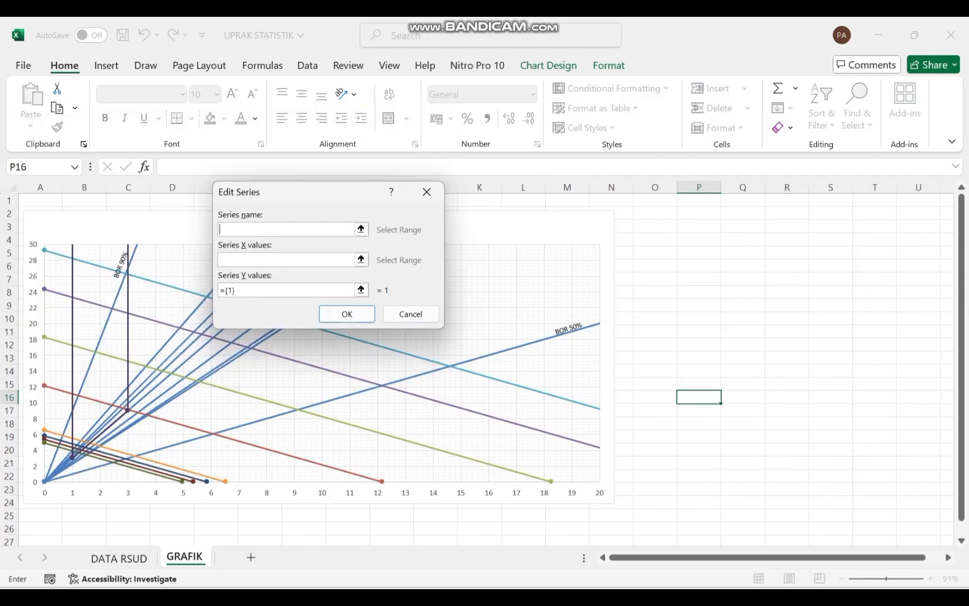
pyautogui.write('Banjar')
pyautogui.click(361, 260)
pyautogui.click(118, 556)
pyautogui.click(189, 267)
pyautogui.click(432, 217)
# Step: Set the Banjar series' Y value to its AVLOS in cell C6 and apply the chart's data source changes
pyautogui.click(360, 290)
pyautogui.press('Return')
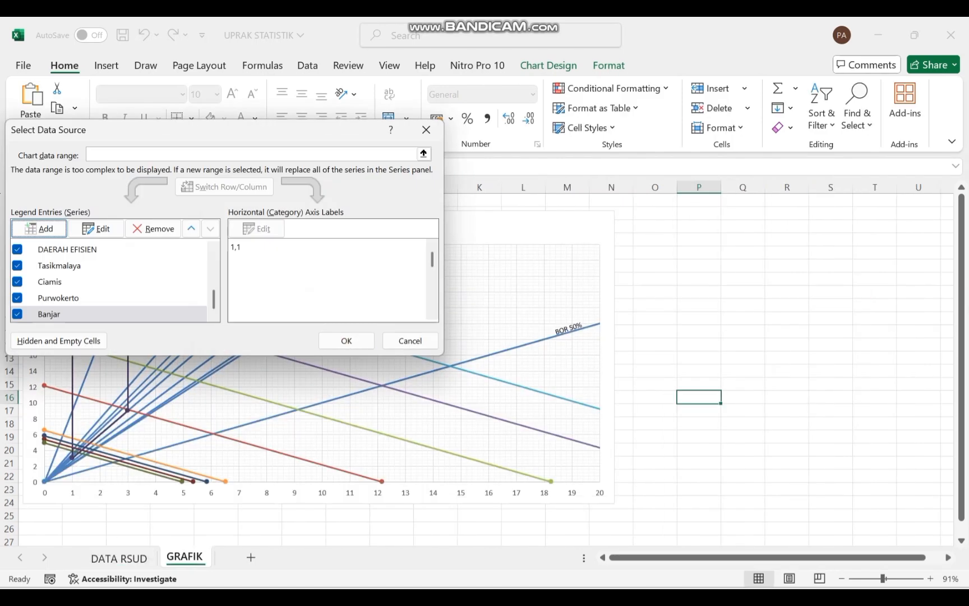
pyautogui.click(346, 340)
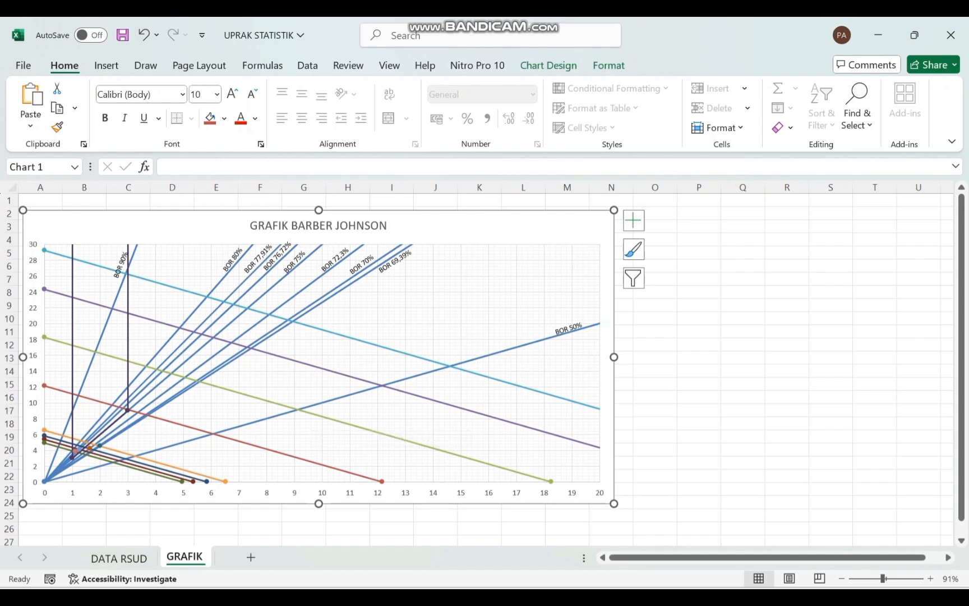
# Step: Show the legend on the Barber Johnson chart and widen the chart to make room for it
pyautogui.click(633, 220)
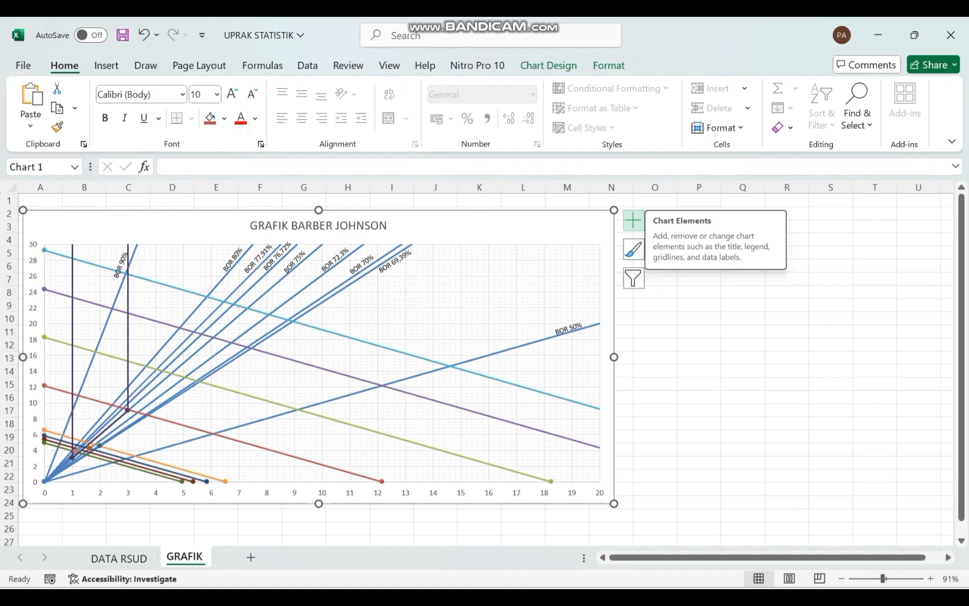
pyautogui.click(633, 220)
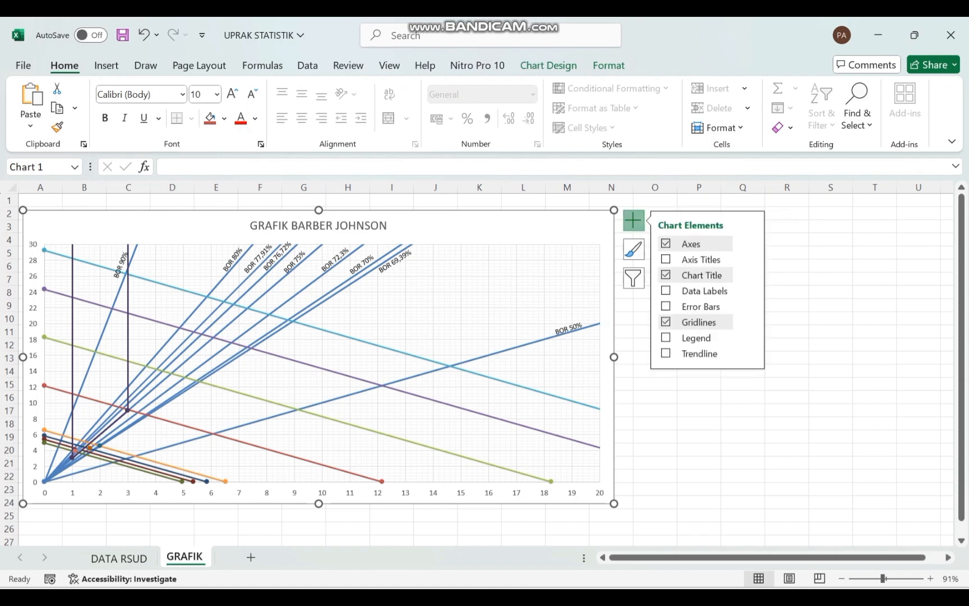
pyautogui.click(695, 337)
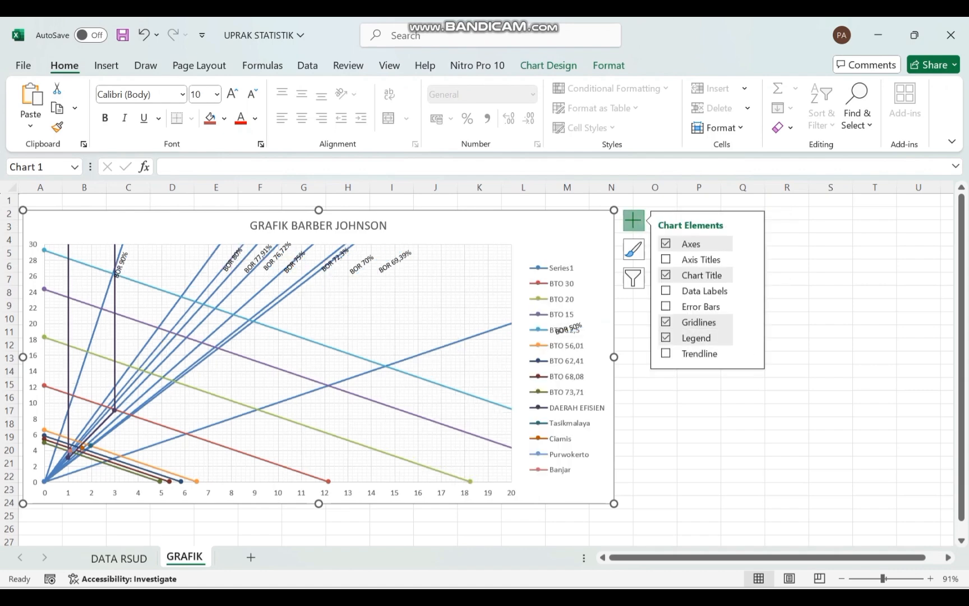
pyautogui.moveTo(613, 356); pyautogui.dragTo(681, 357)
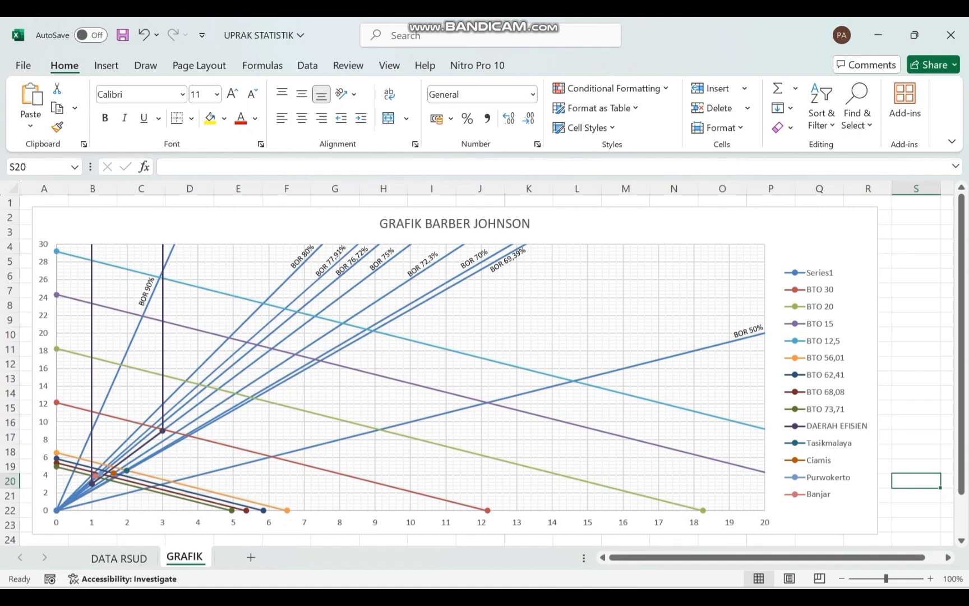
# Step: Inspect the hospital points near the efficiency area and check Tasikmalaya's point against its TOI on the DATA RSUD sheet
pyautogui.scroll(6, 129, 466)
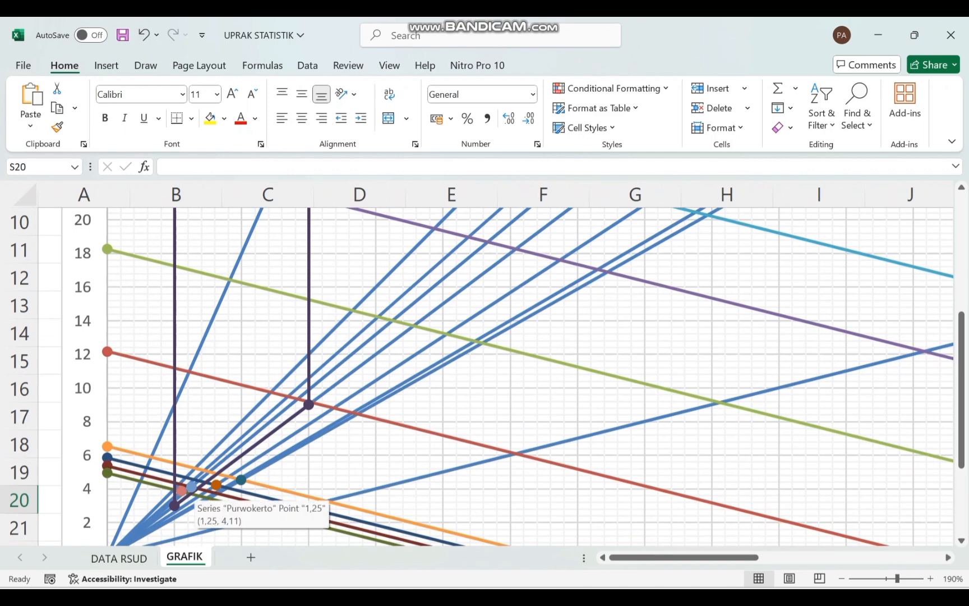
pyautogui.moveTo(241, 480)
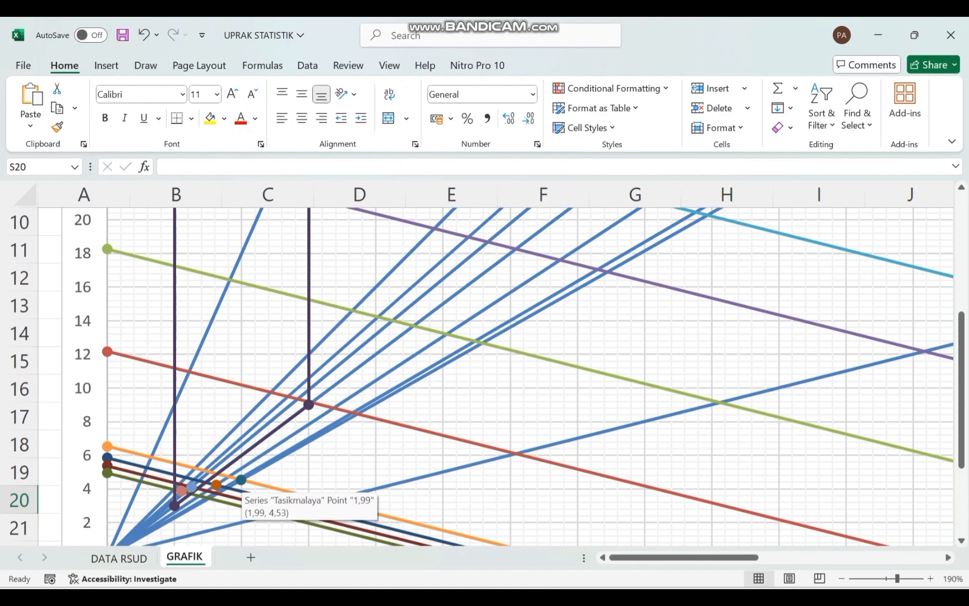
pyautogui.click(119, 558)
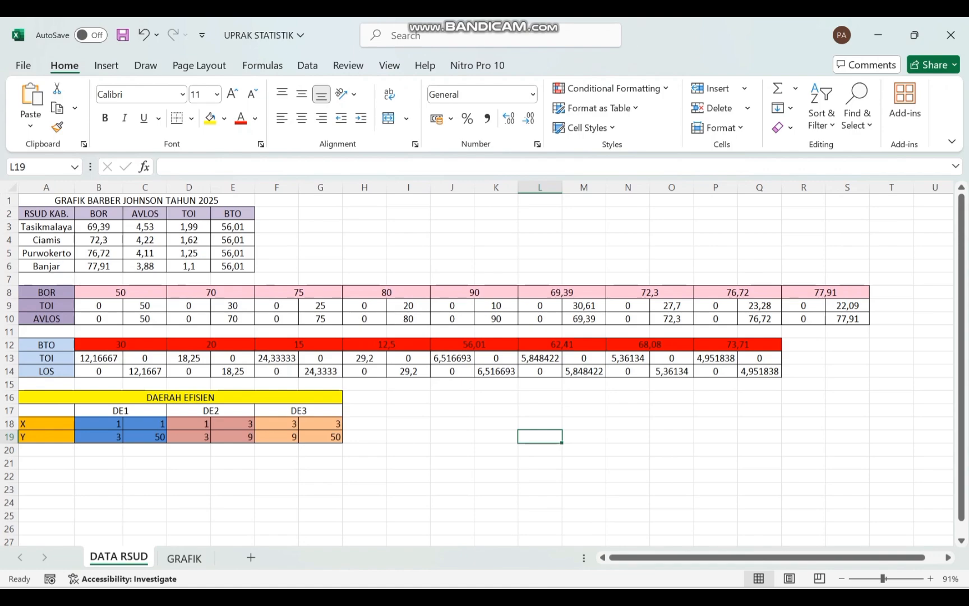
pyautogui.click(189, 227)
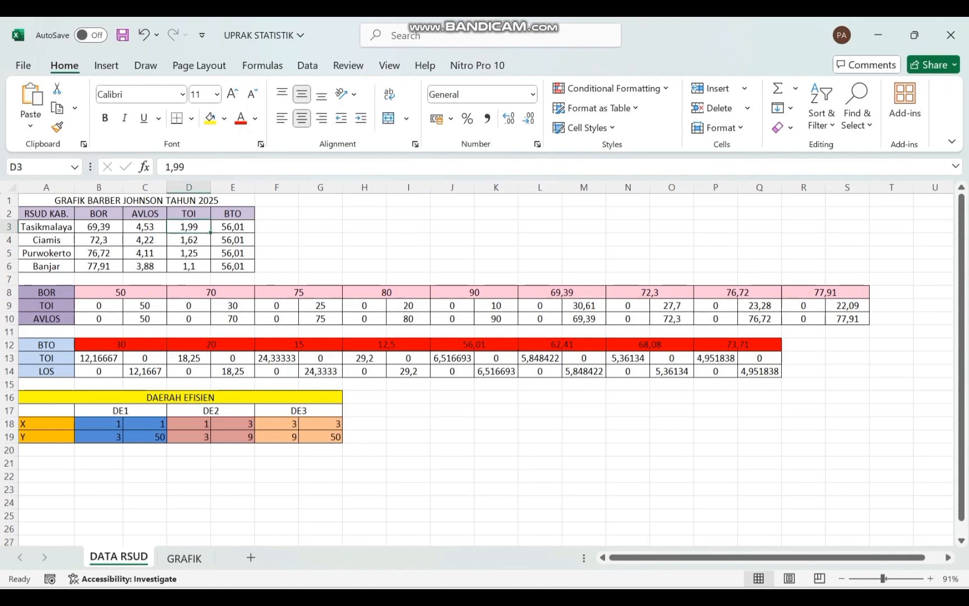